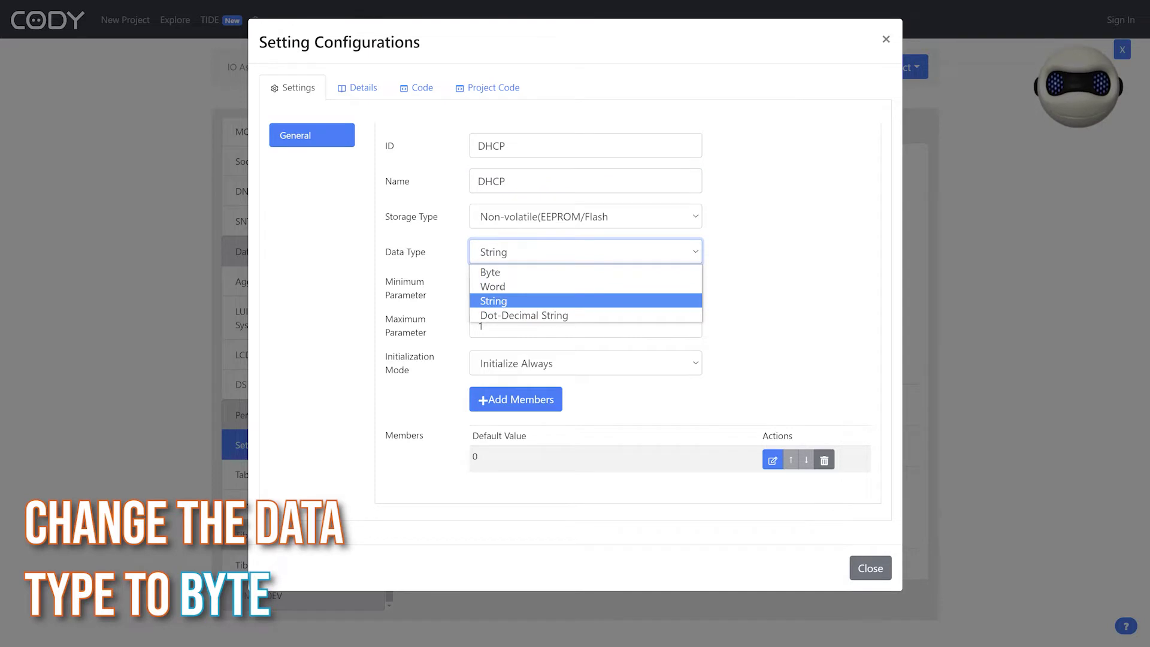
Close the DHCP setting's configuration and add another setting with ID EIP and name Ethernet IP Address.
click(871, 568)
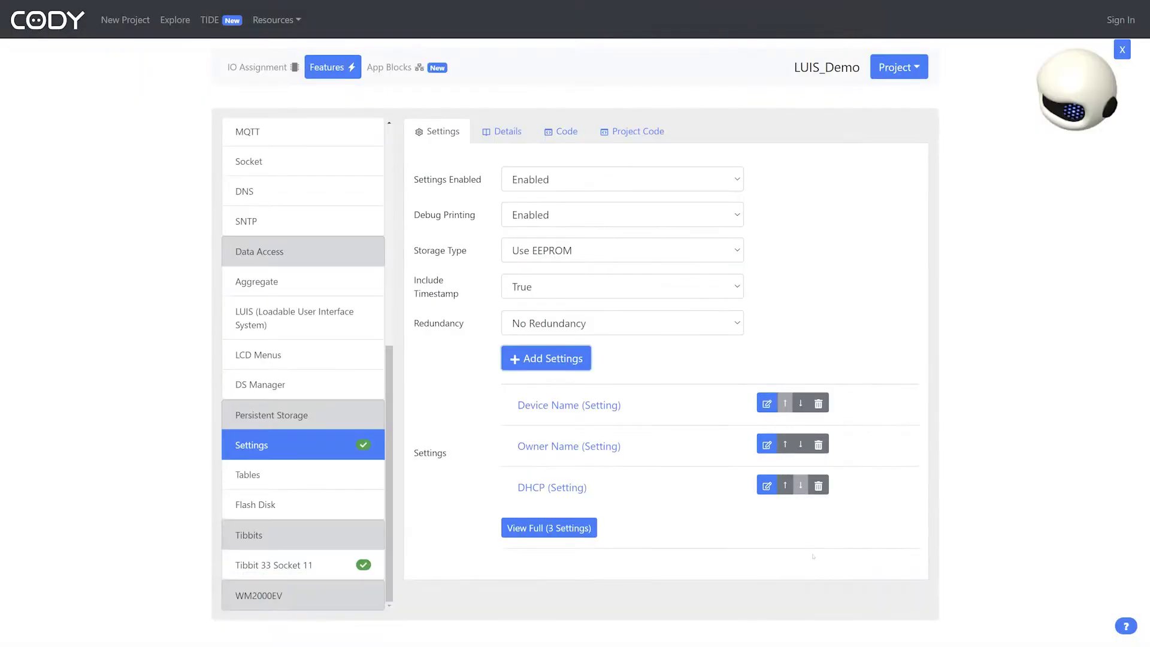
click(562, 368)
double_click(516, 152)
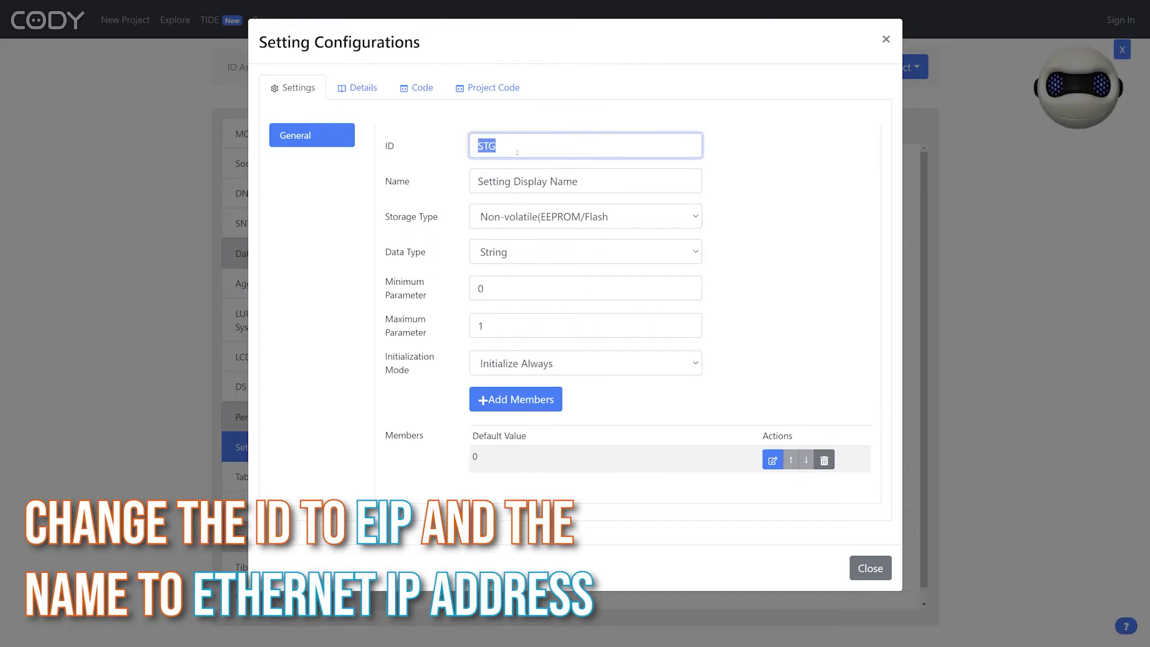
text(EIP)
key(Tab)
text(Ethernet IP Add)
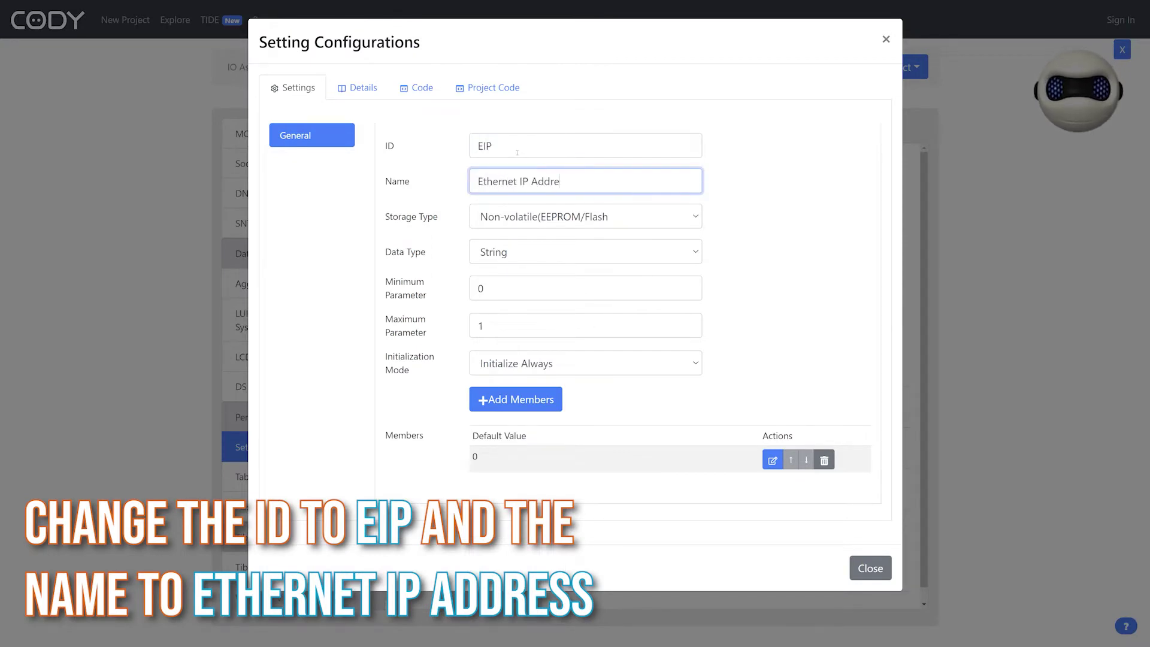
text(ress)
Set the Ethernet IP Address setting's data type to Dot-Decimal String and its maximum parameter to 15.
click(518, 252)
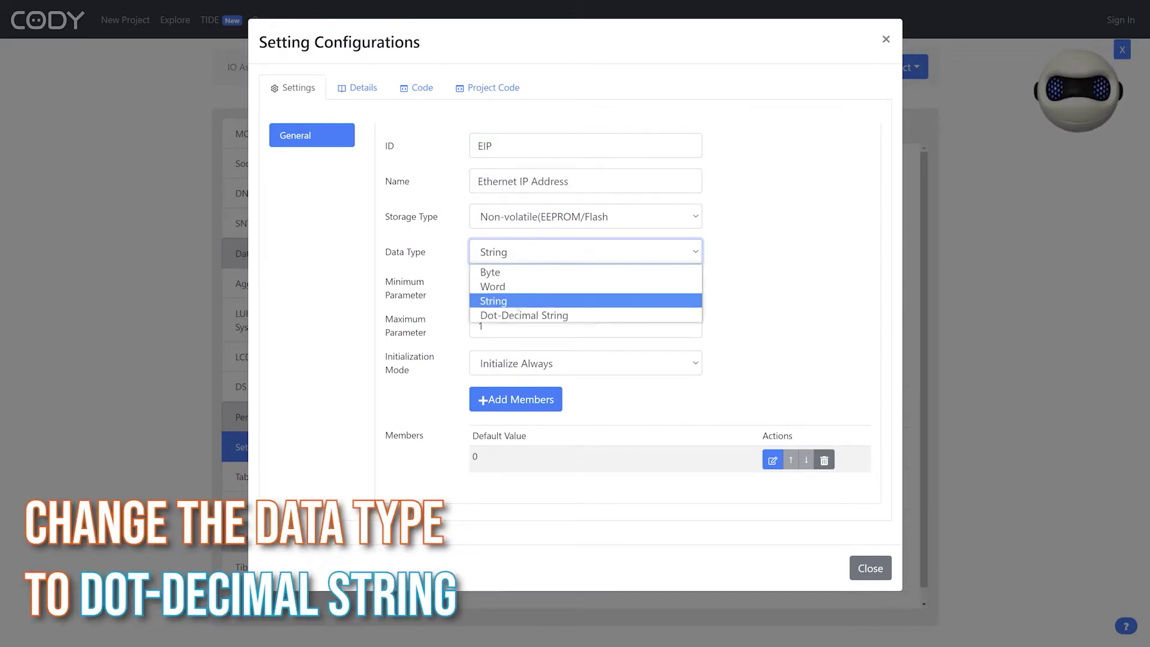
click(517, 314)
click(516, 327)
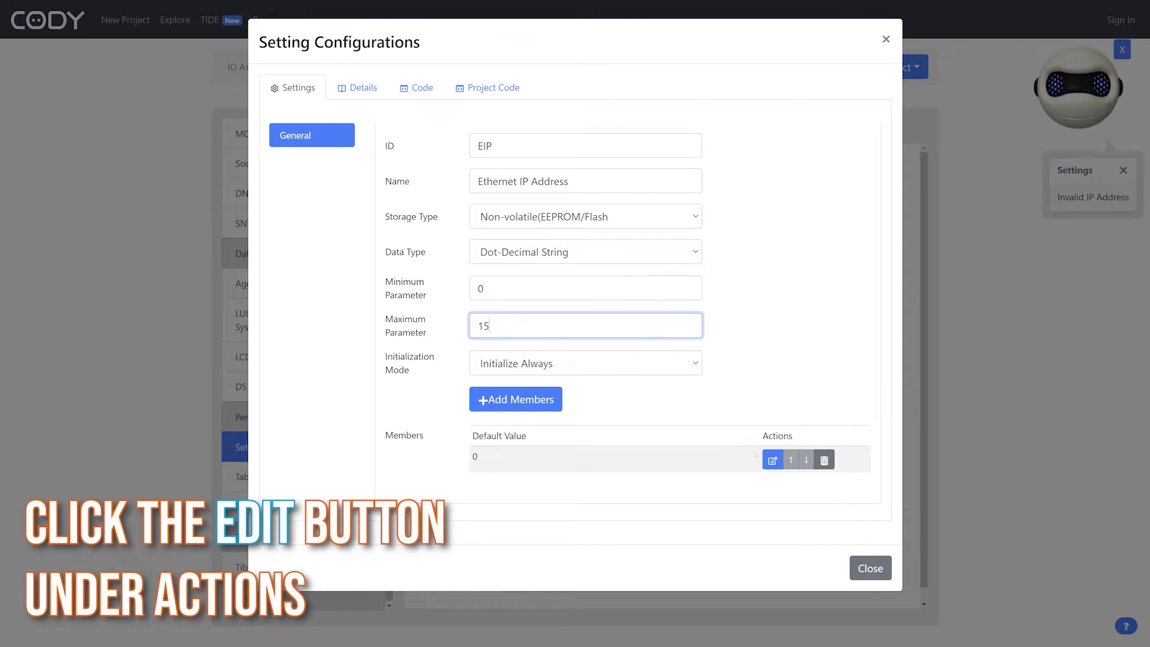
Set the Ethernet IP Address member's default value to 1.0.0.1 and close the setting's configuration.
click(771, 459)
click(473, 136)
text(.0.0.1)
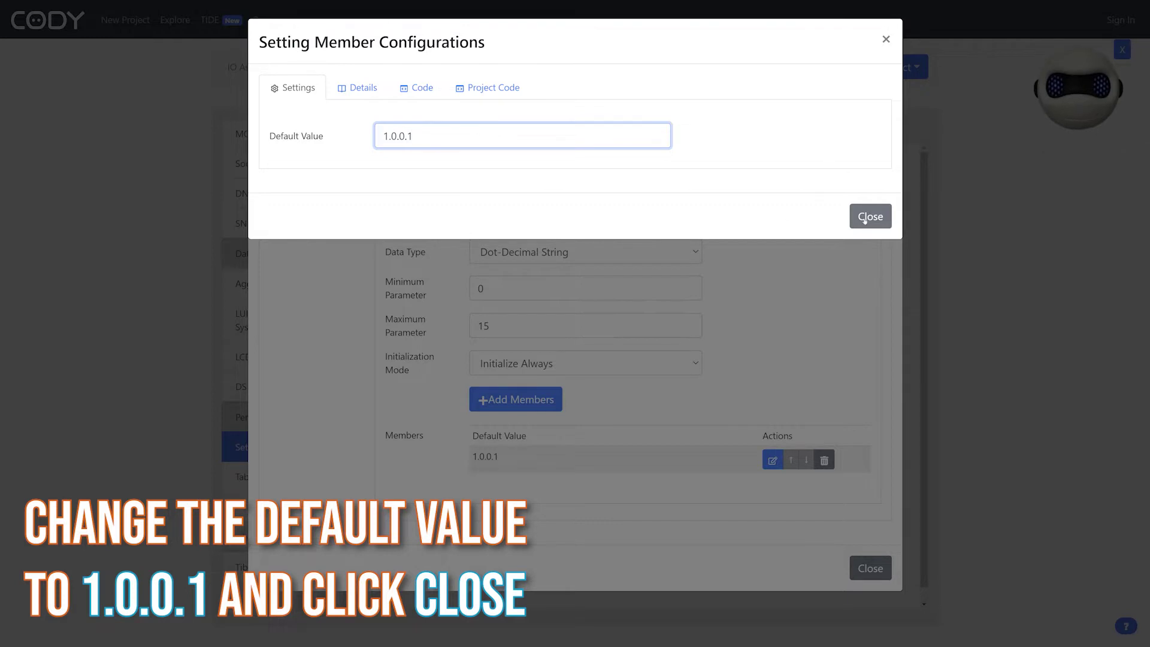
click(864, 217)
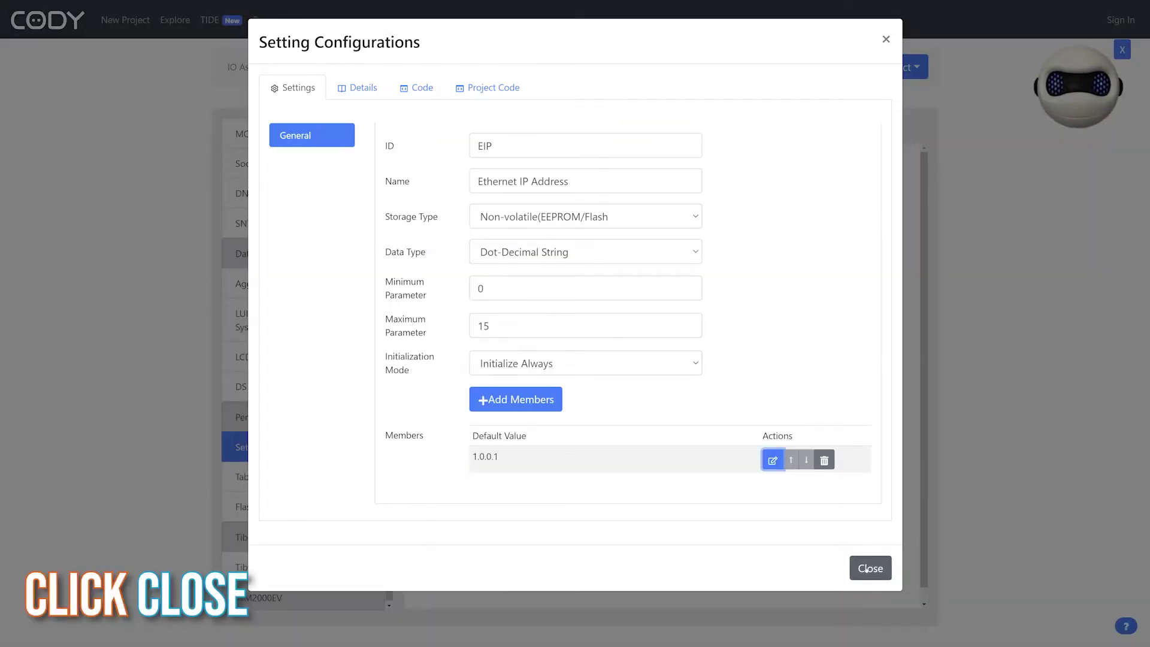
click(866, 569)
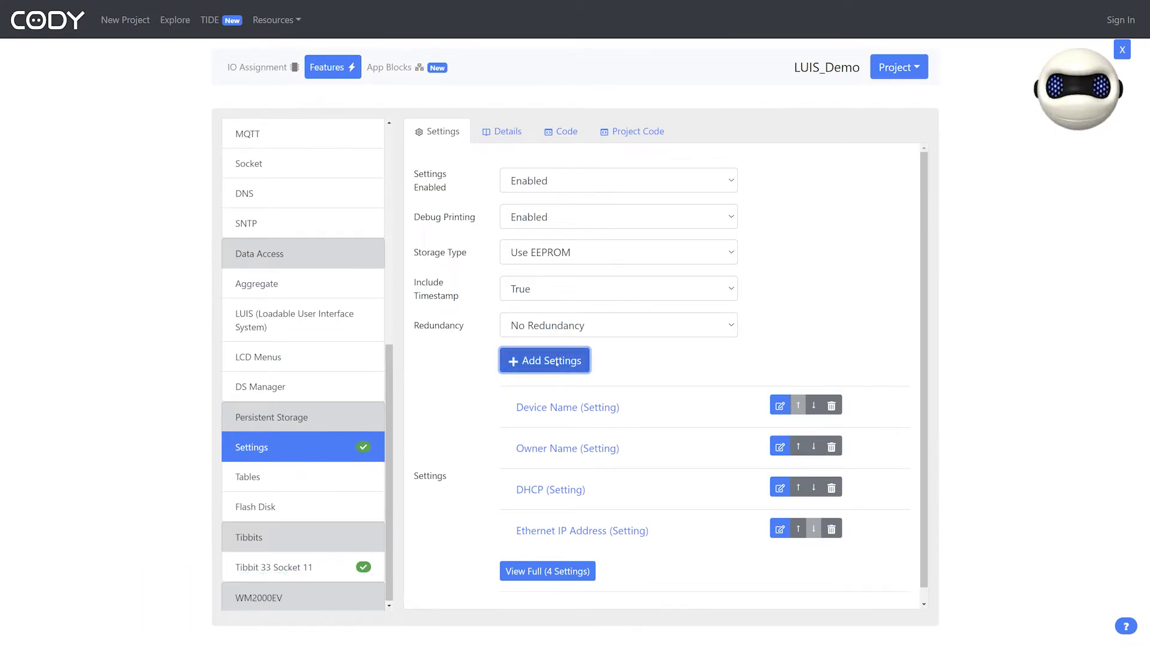
Add a new setting with ID NMASK and name Netmask.
click(517, 360)
double_click(499, 150)
text(NMASK)
key(Tab)
text(Net)
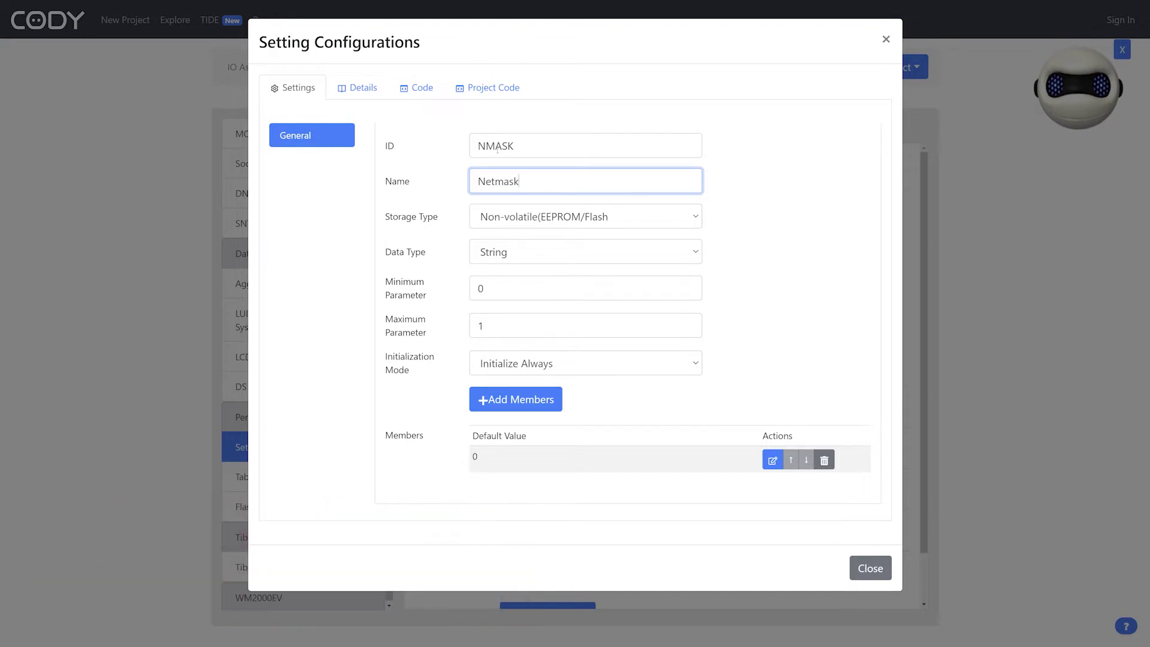
Set the Netmask setting's data type to Dot-Decimal String and its maximum parameter to 15.
click(500, 252)
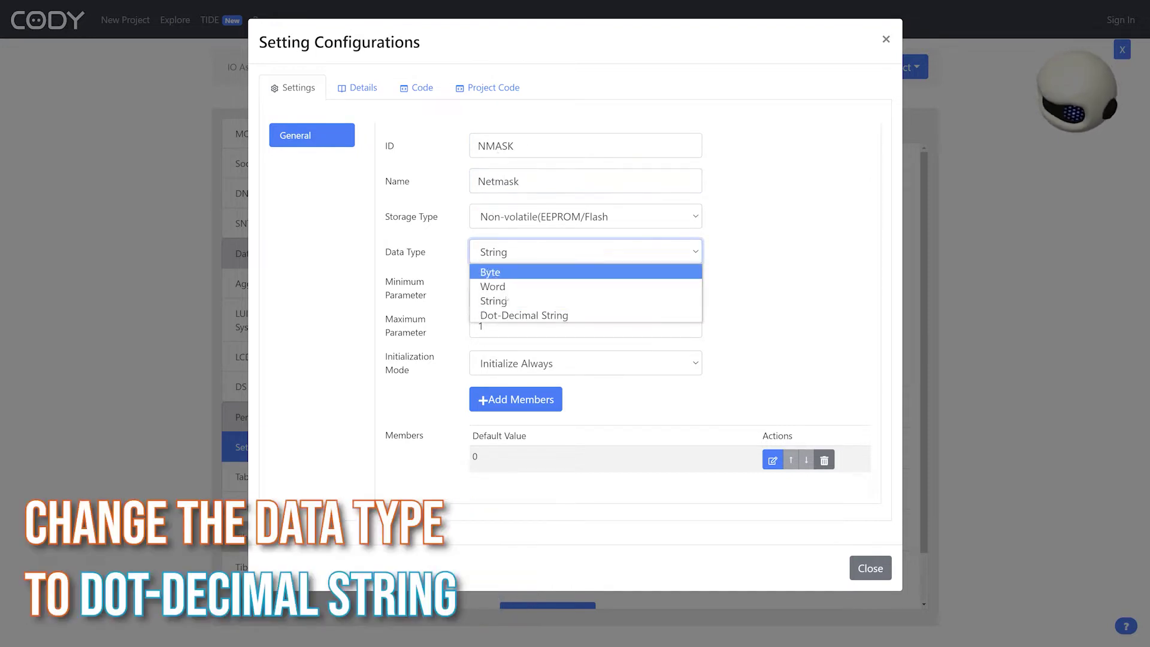
click(506, 315)
click(505, 321)
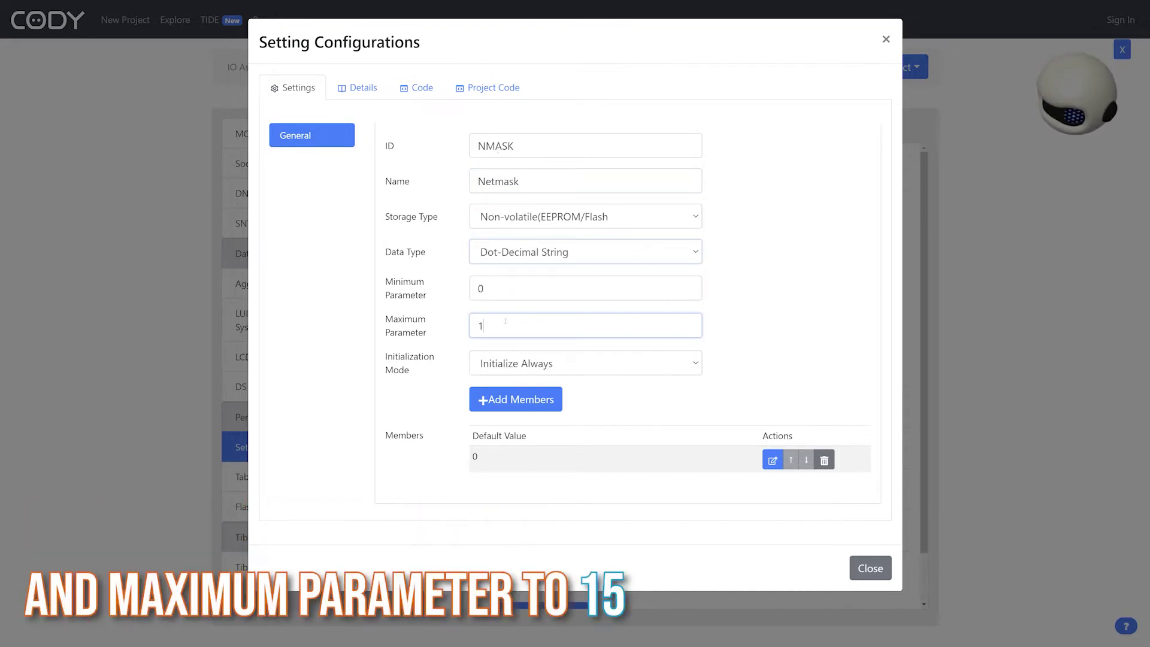
text(5)
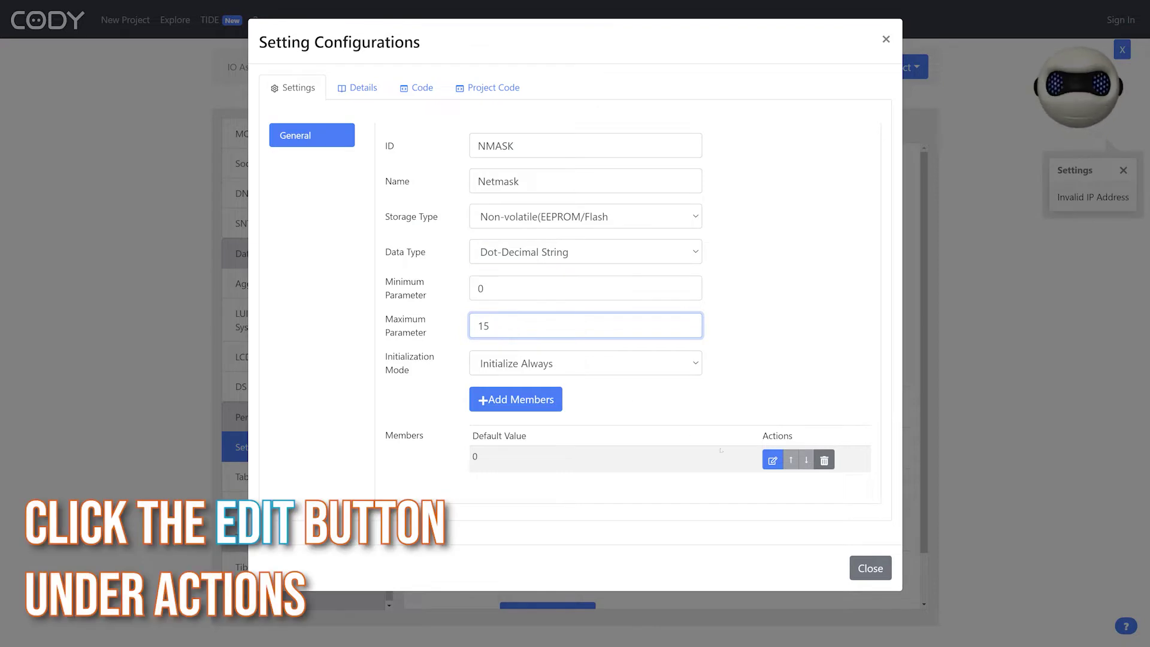
Set the Netmask member's default value to 255.255.255.0 and close the setting's configuration.
click(771, 460)
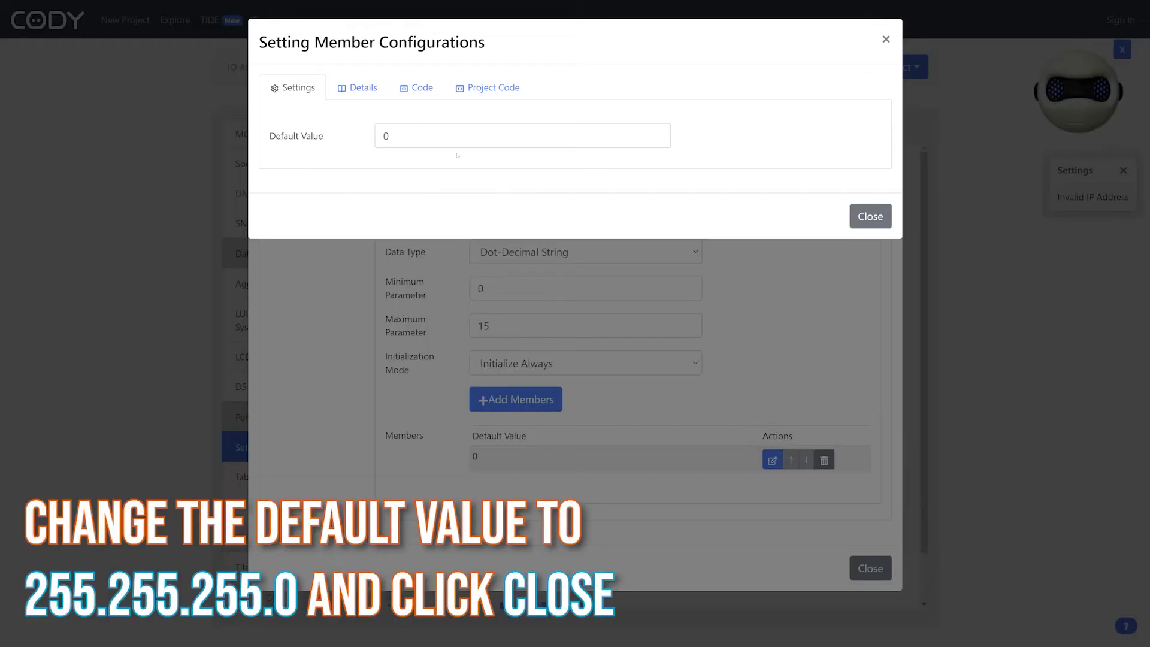
double_click(385, 133)
text(255.255.255.0)
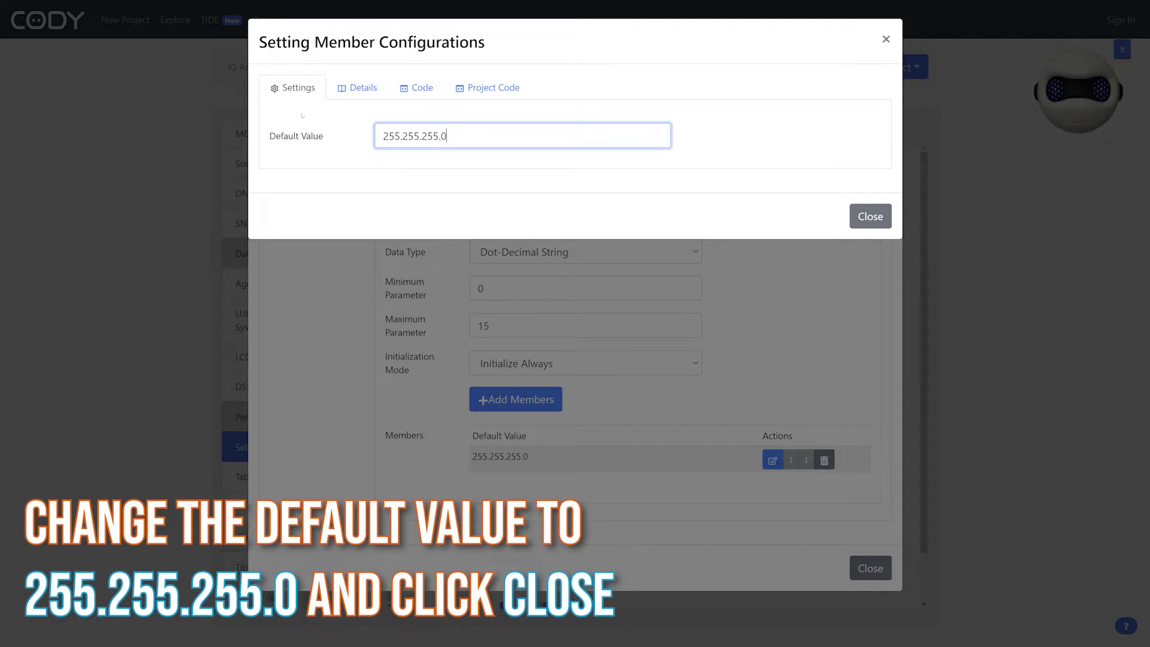
click(869, 217)
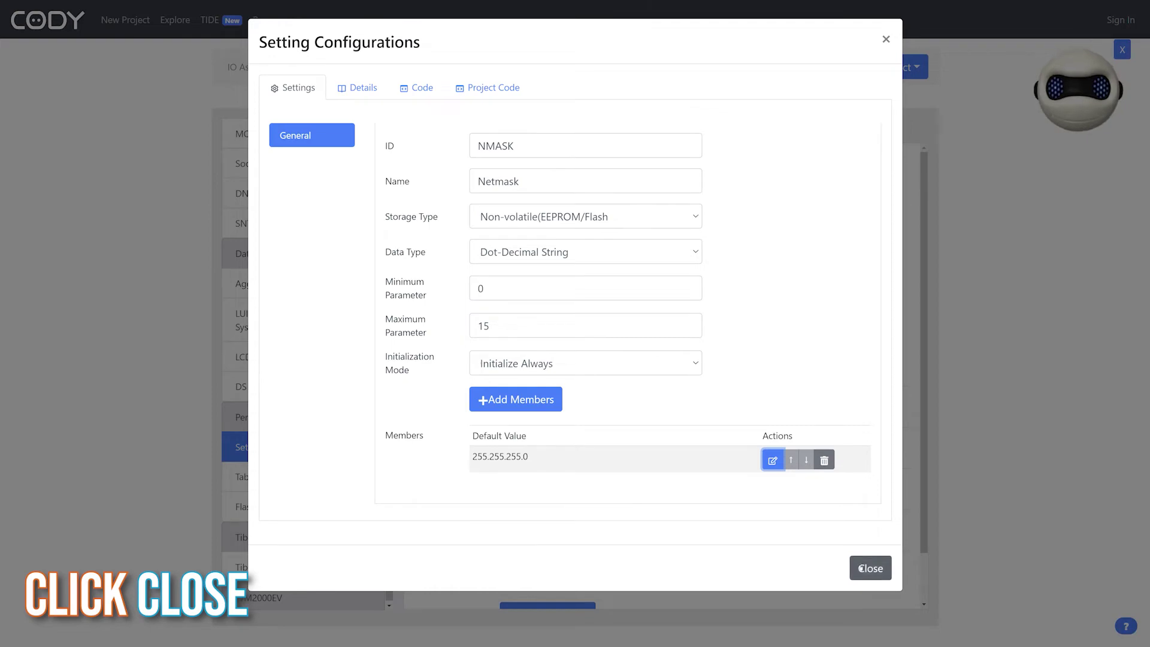
click(870, 568)
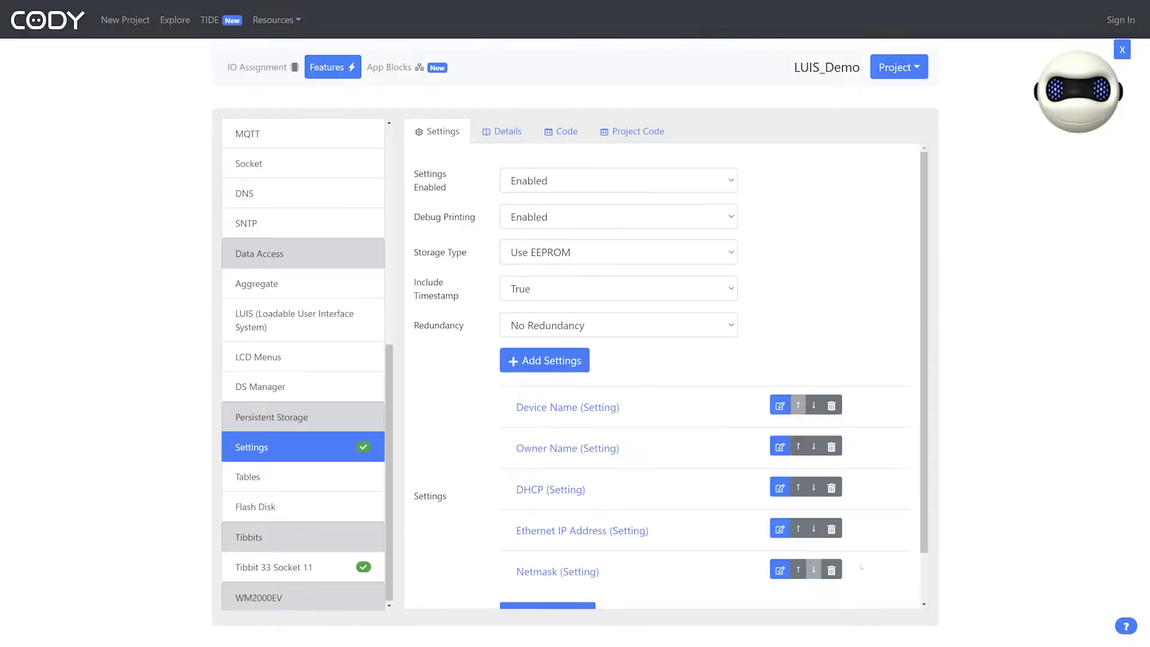
Add a new setting with ID GIP and name Gateway IP Address.
click(563, 361)
double_click(509, 151)
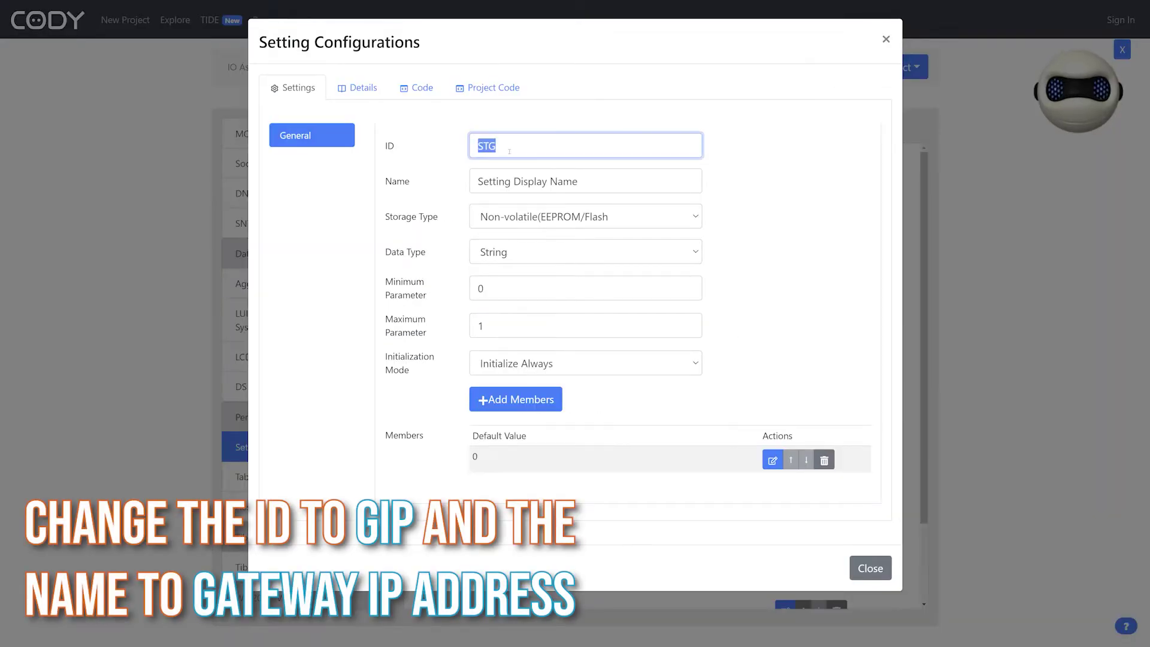
text(GIP)
key(Tab)
text(Gateway IP Address)
Set the Gateway IP Address setting's data type to Dot-Decimal String and its maximum parameter to 15.
click(510, 254)
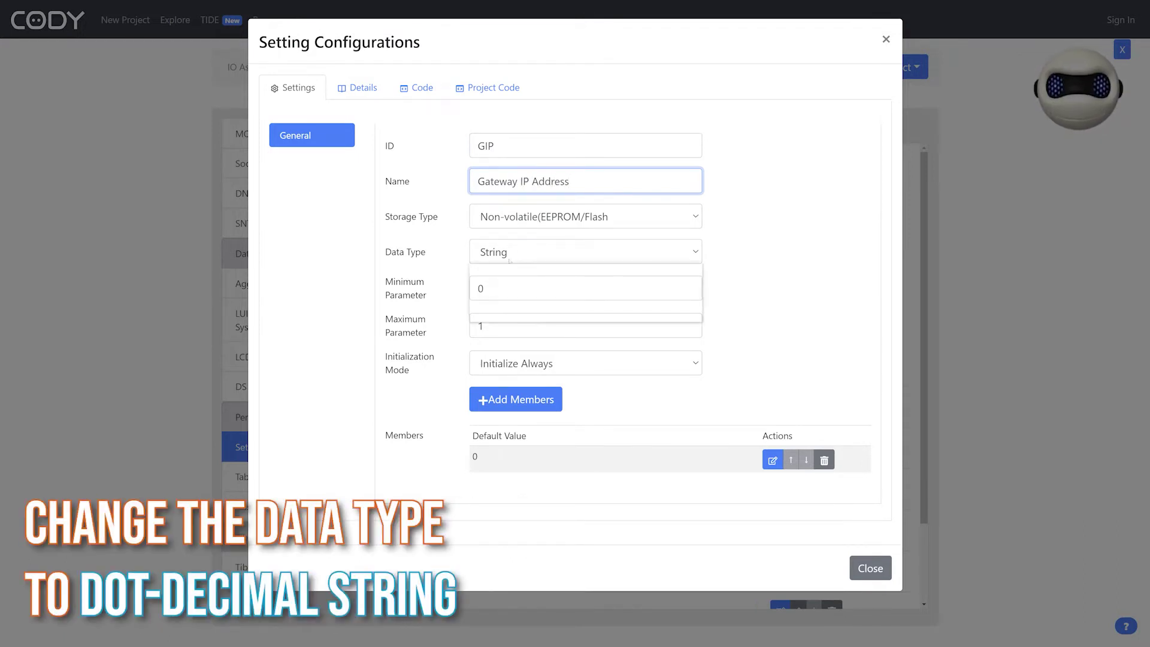
click(505, 316)
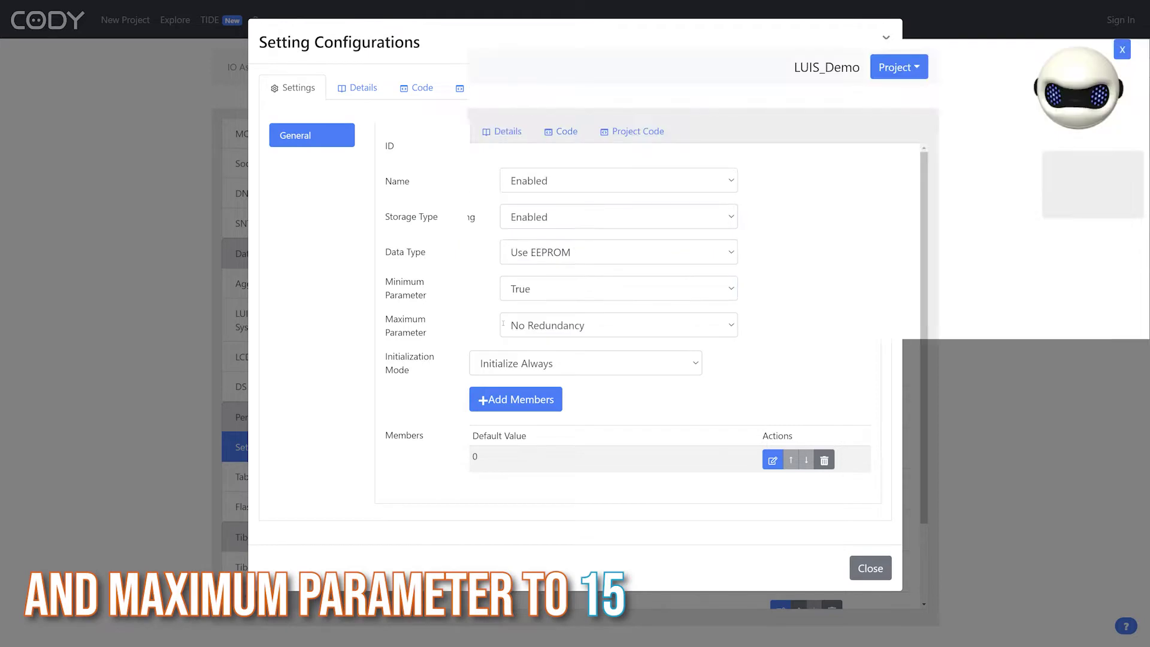
click(503, 323)
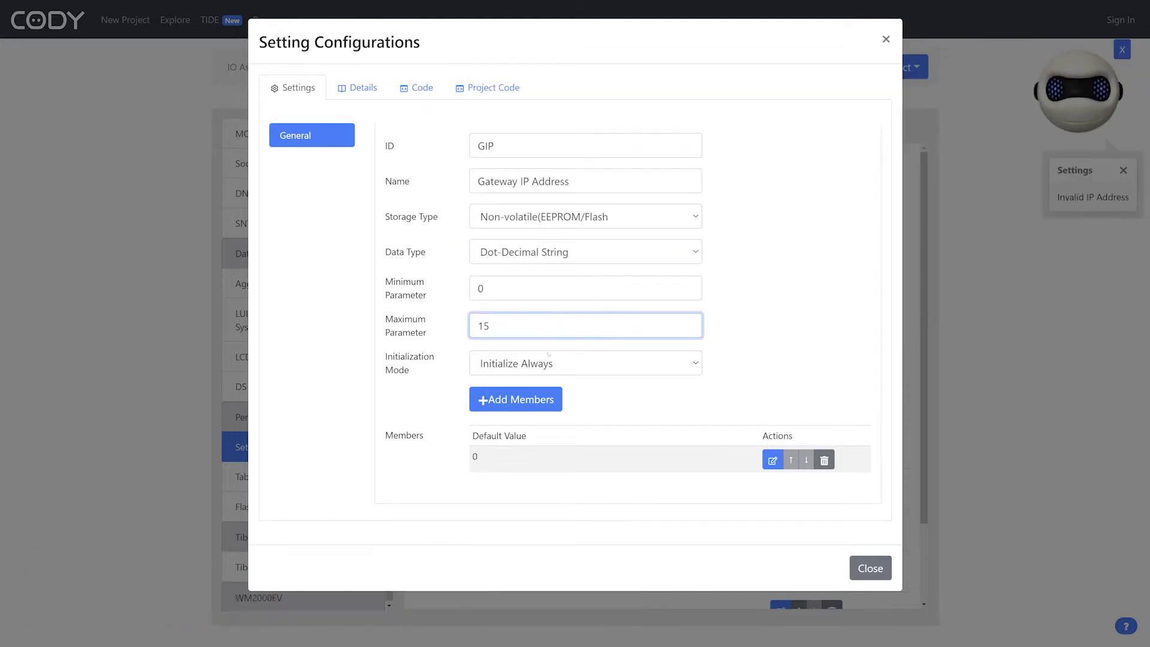
Set the Gateway IP Address member's default value to 1.0.0.1 and close the setting's configuration.
click(772, 458)
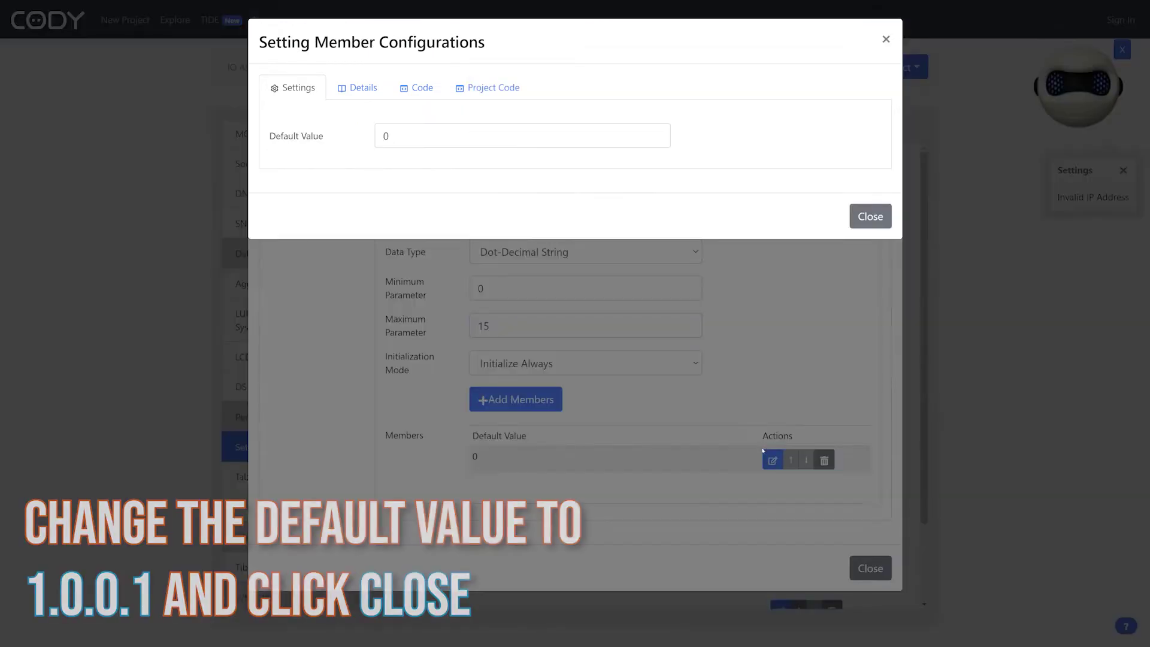
text(1.0.0.1)
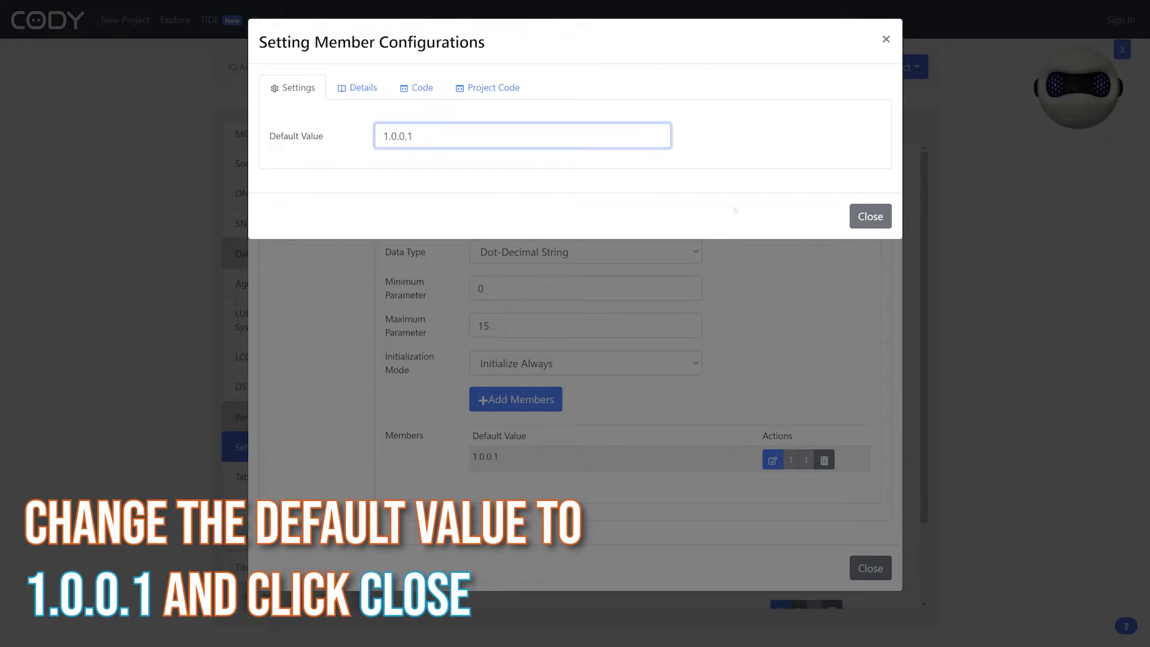
click(870, 216)
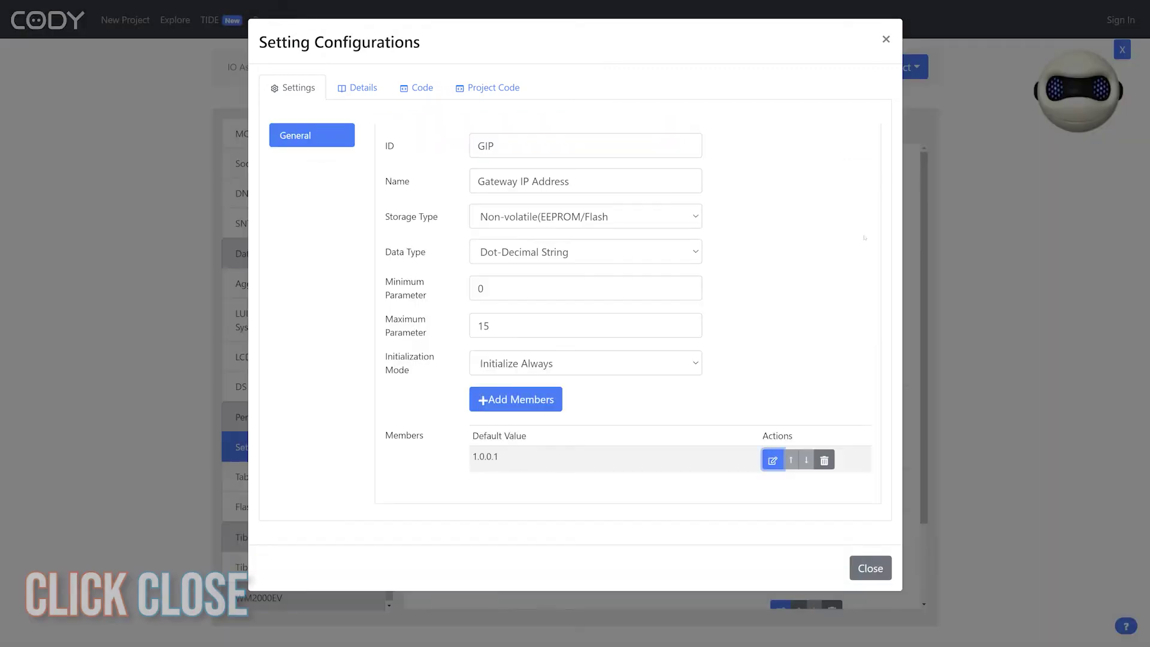
click(865, 569)
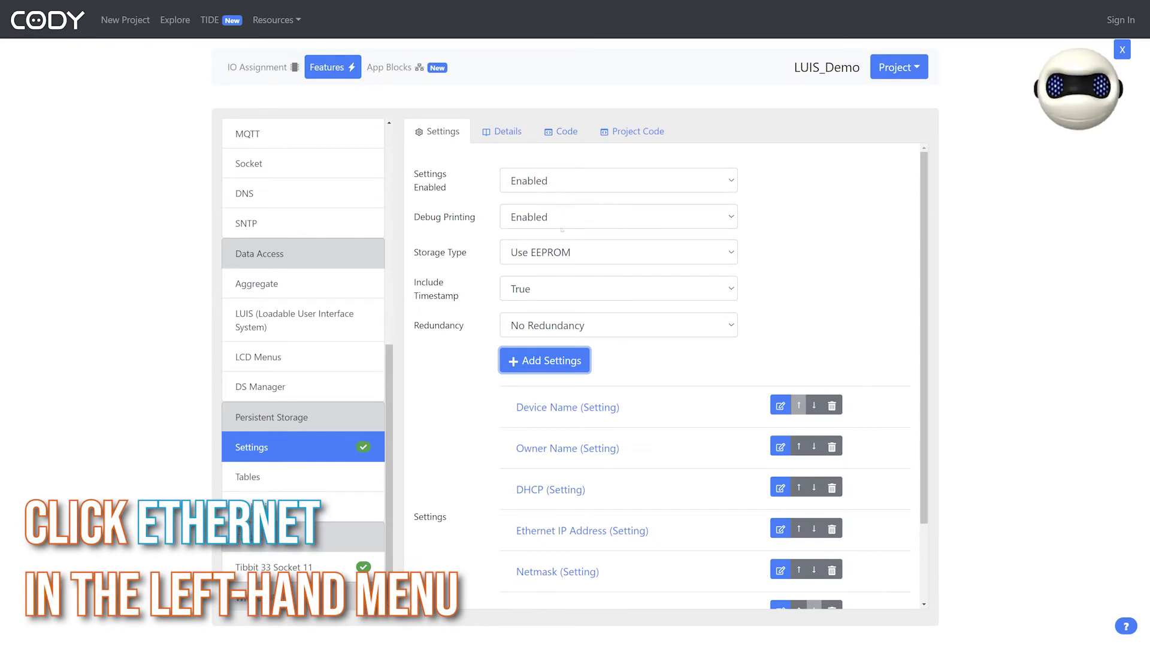
In the Ethernet feature, link the DHCP option to the DHCP(DHCP) setting.
scroll(343, 228, up, 7)
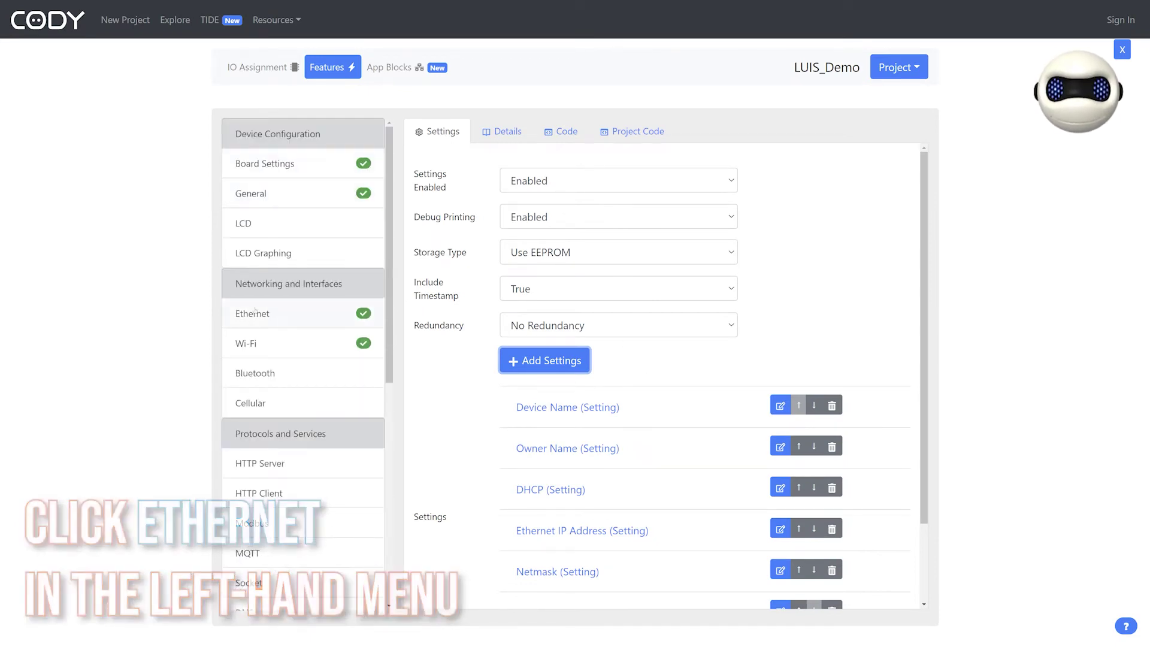
click(258, 314)
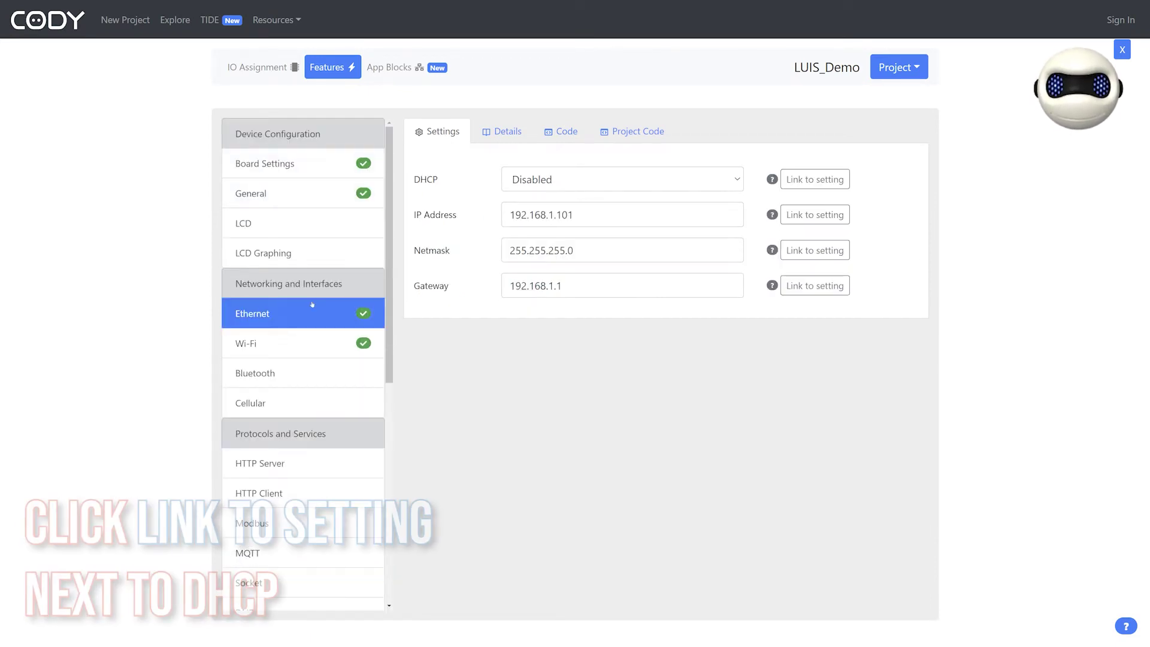
click(822, 179)
click(689, 88)
click(473, 148)
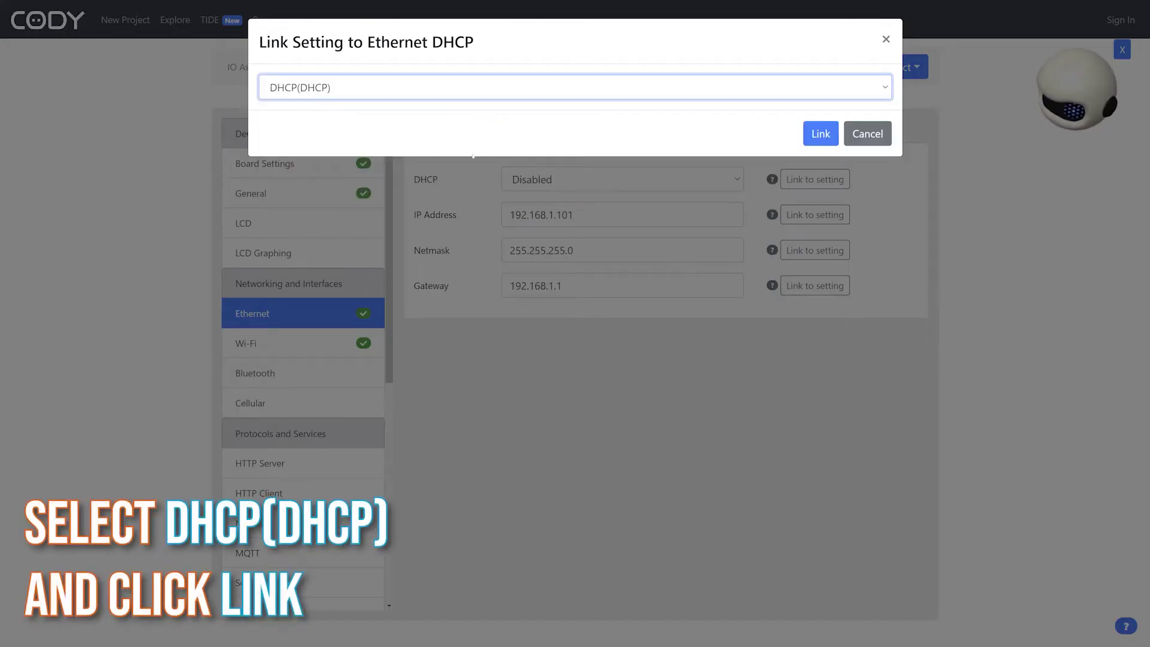
click(820, 134)
Link the Ethernet feature's IP Address to the EIP setting.
click(814, 214)
click(433, 88)
click(433, 163)
click(819, 131)
Link the Ethernet feature's Netmask to the NMASK setting.
click(815, 251)
click(363, 88)
click(311, 177)
click(819, 131)
Link the Ethernet feature's Gateway to the GIP setting.
click(814, 286)
click(364, 87)
click(326, 192)
click(815, 131)
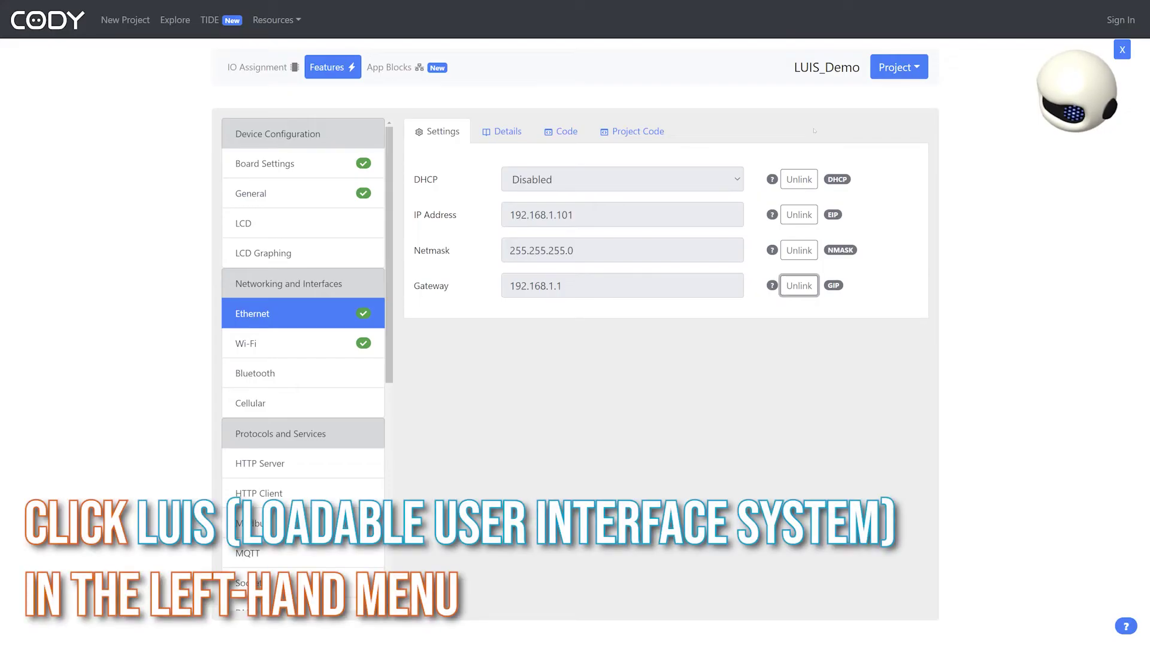
Enable the LUIS (Loadable User Interface System) feature under Data Access.
scroll(335, 347, down, 7)
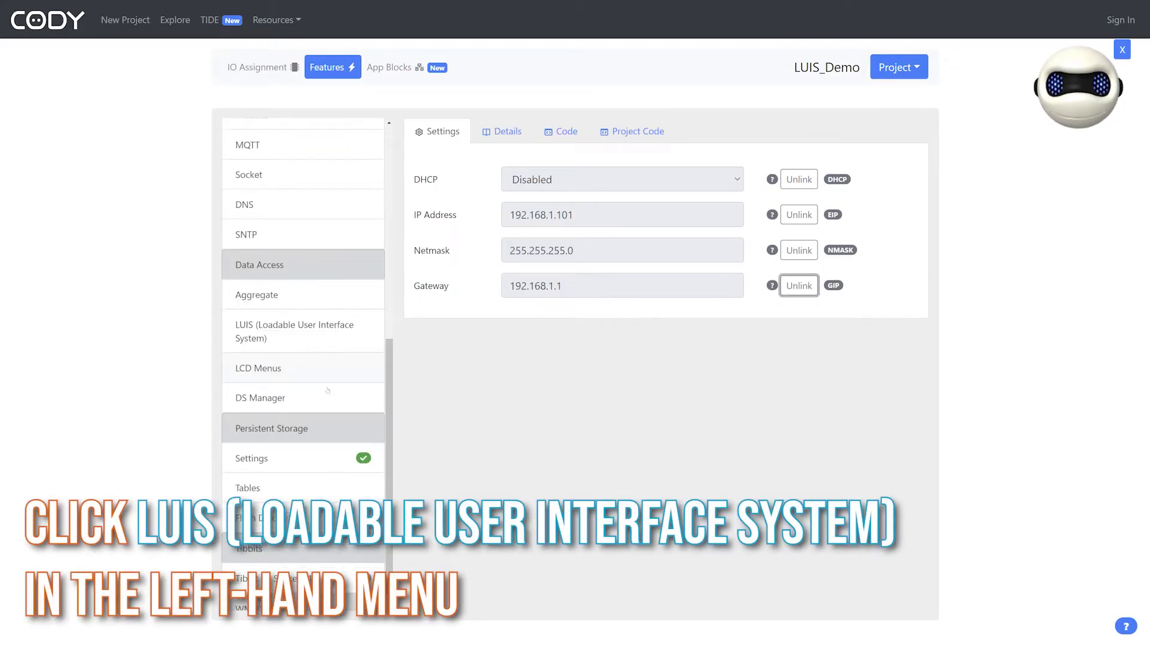
click(320, 331)
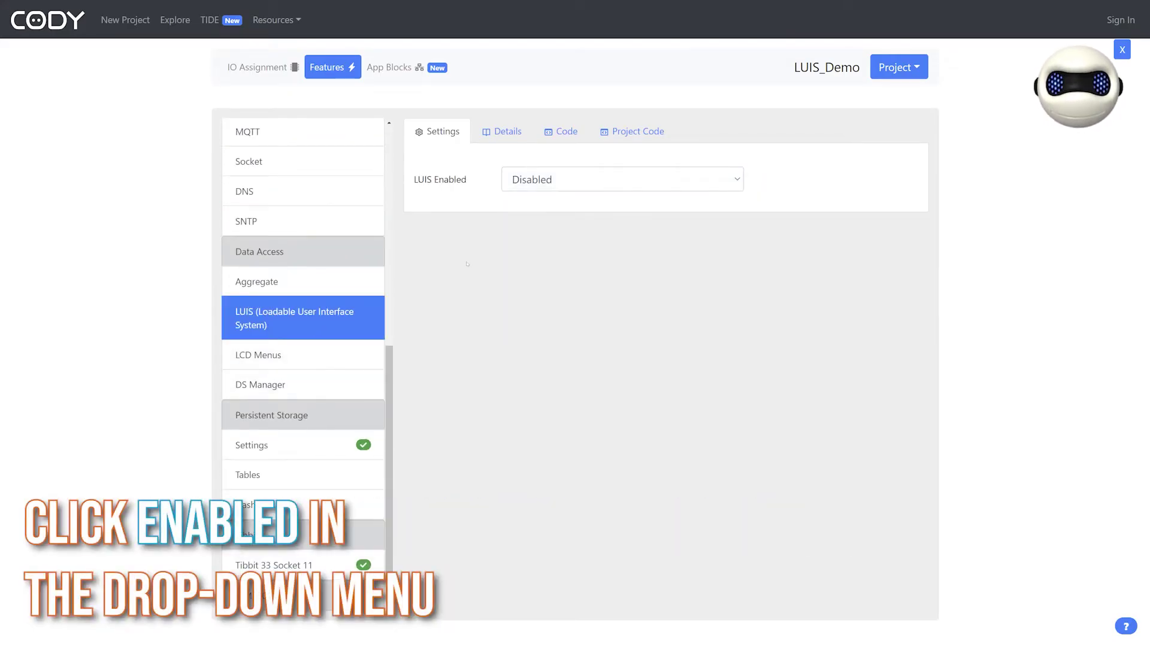
click(547, 177)
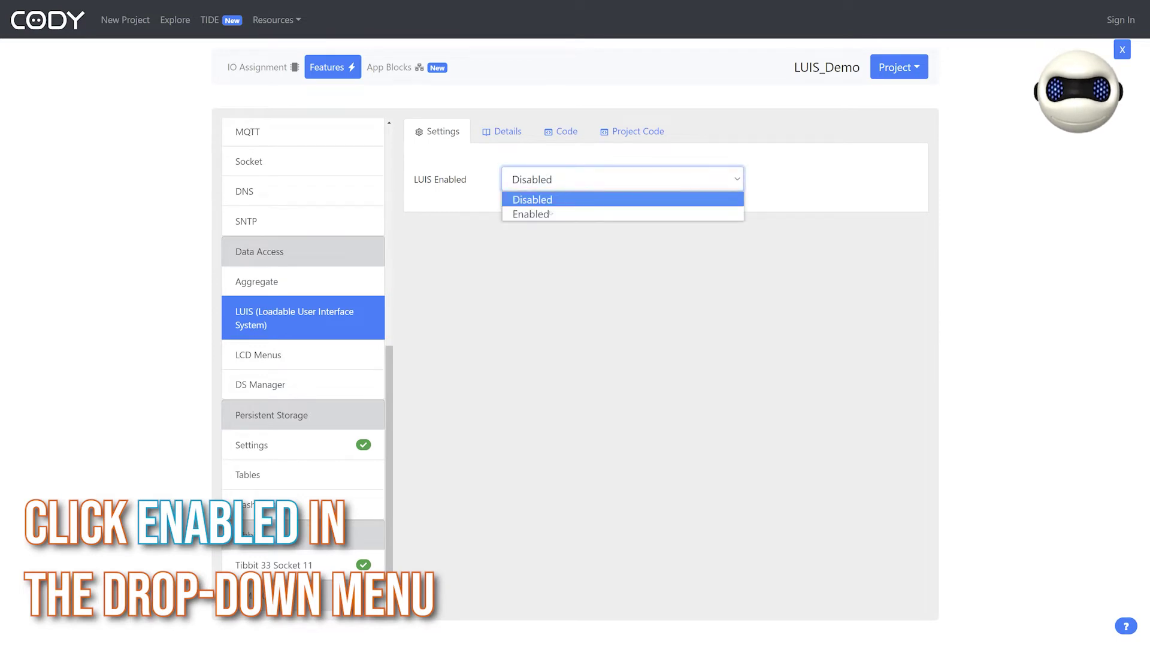
click(550, 214)
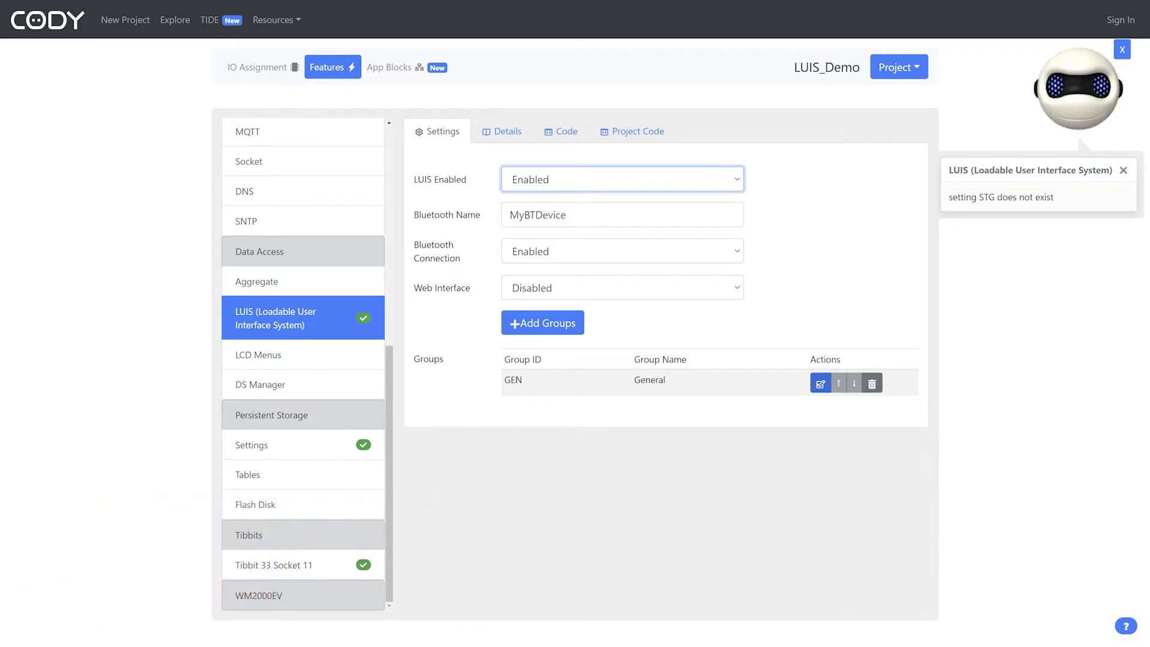
Configure the General group's setting item with connected setting DHCP, display name DHCP, and UI control type Dropdown.
click(821, 384)
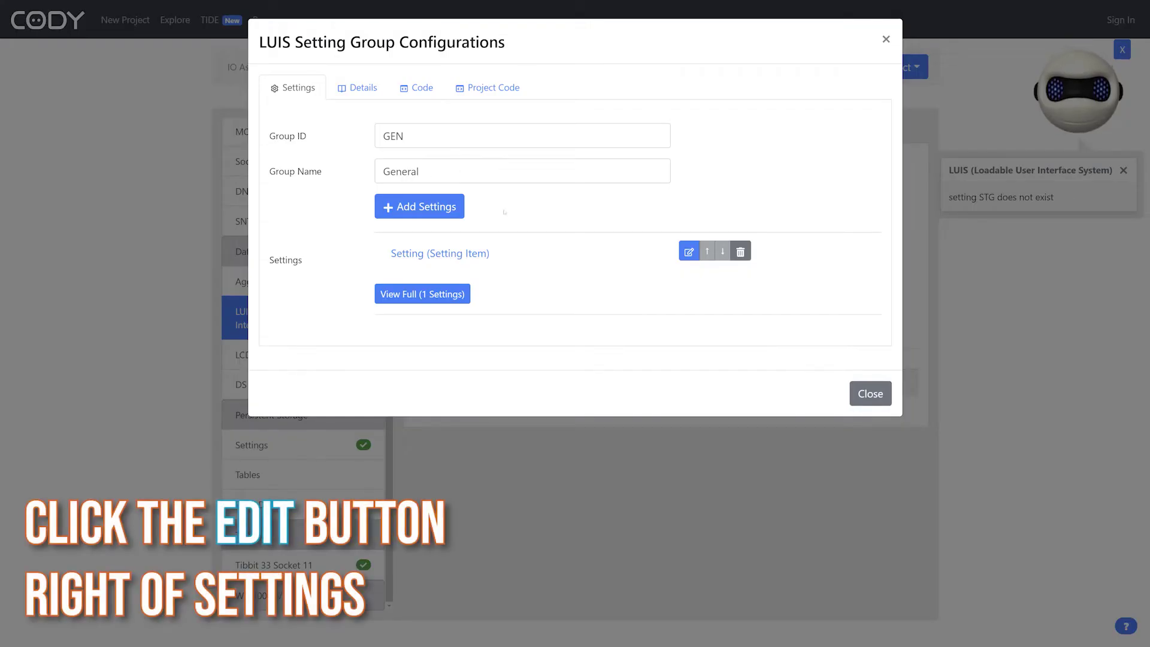
click(689, 251)
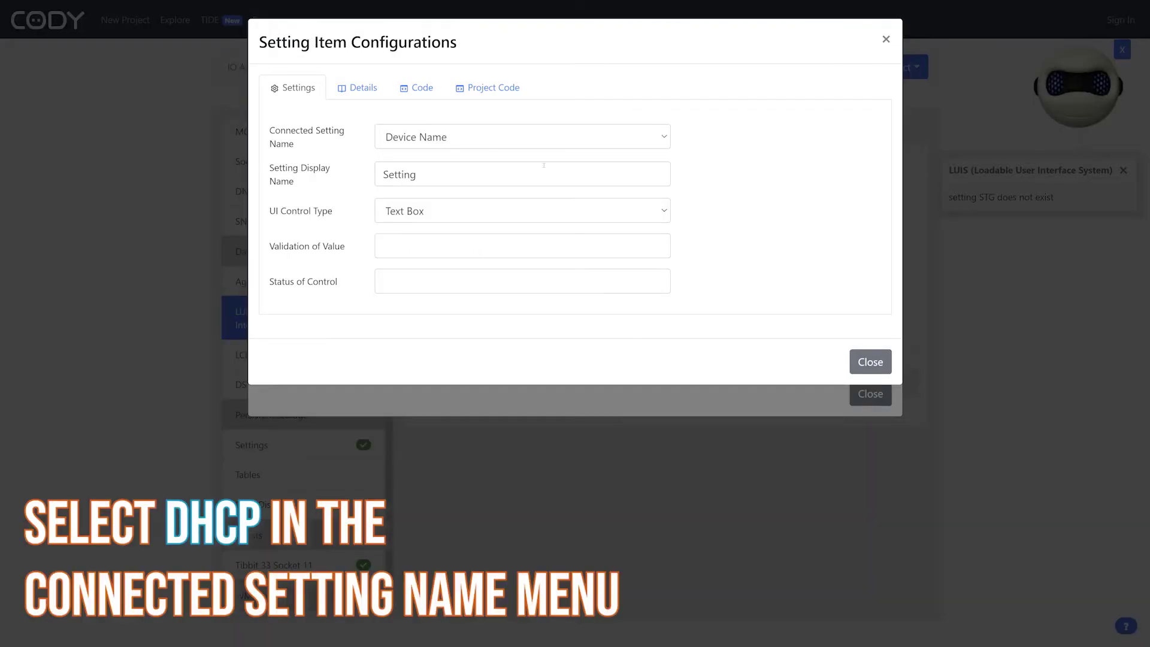
click(488, 142)
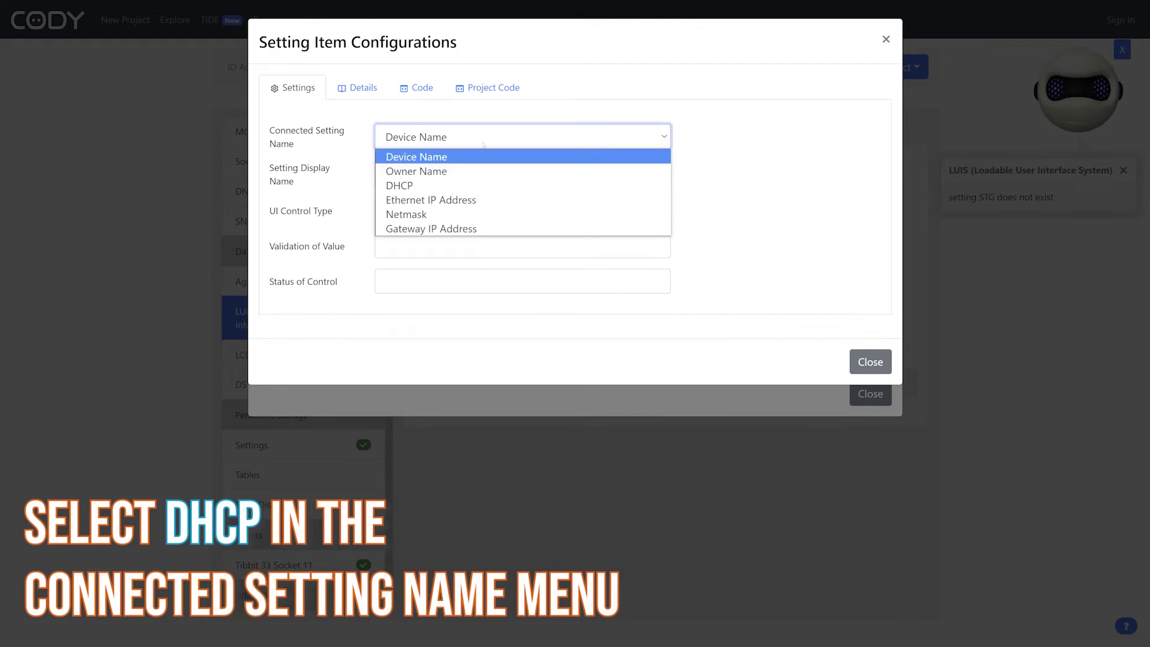
click(419, 185)
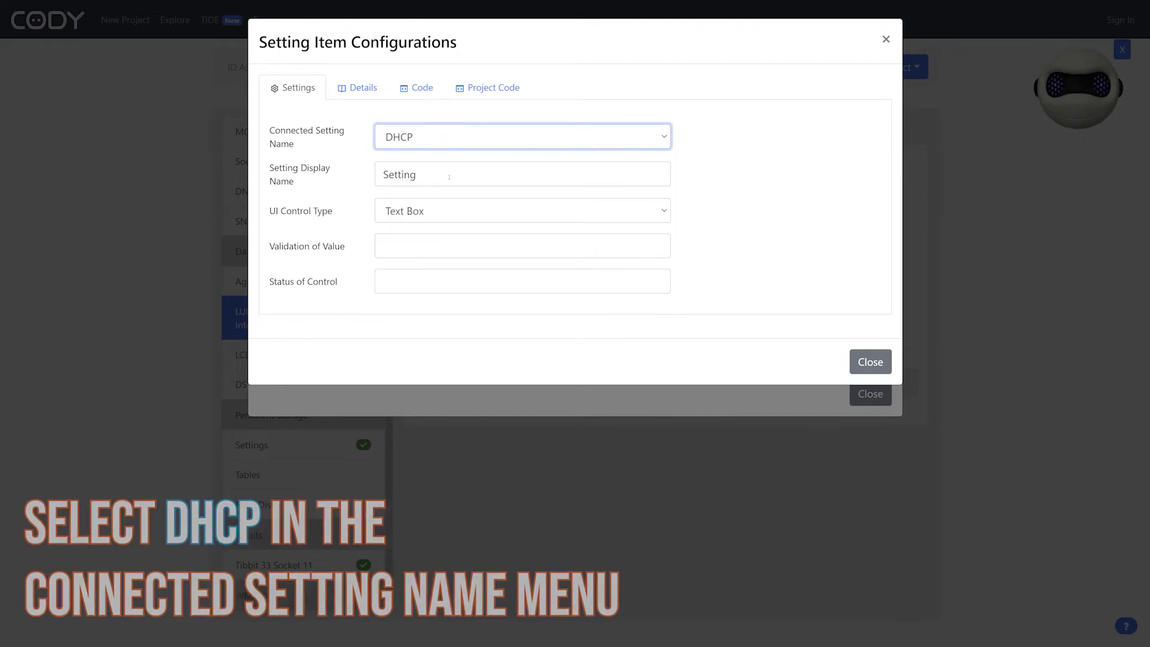
drag(417, 174, 265, 181)
text(DHCP)
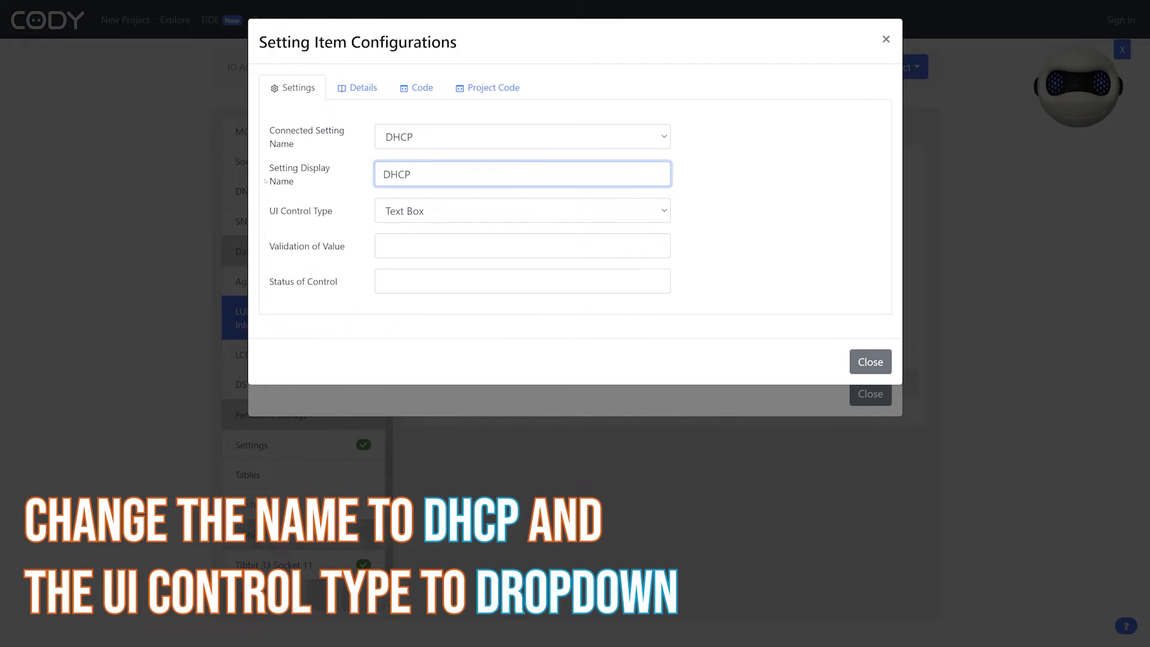
click(379, 205)
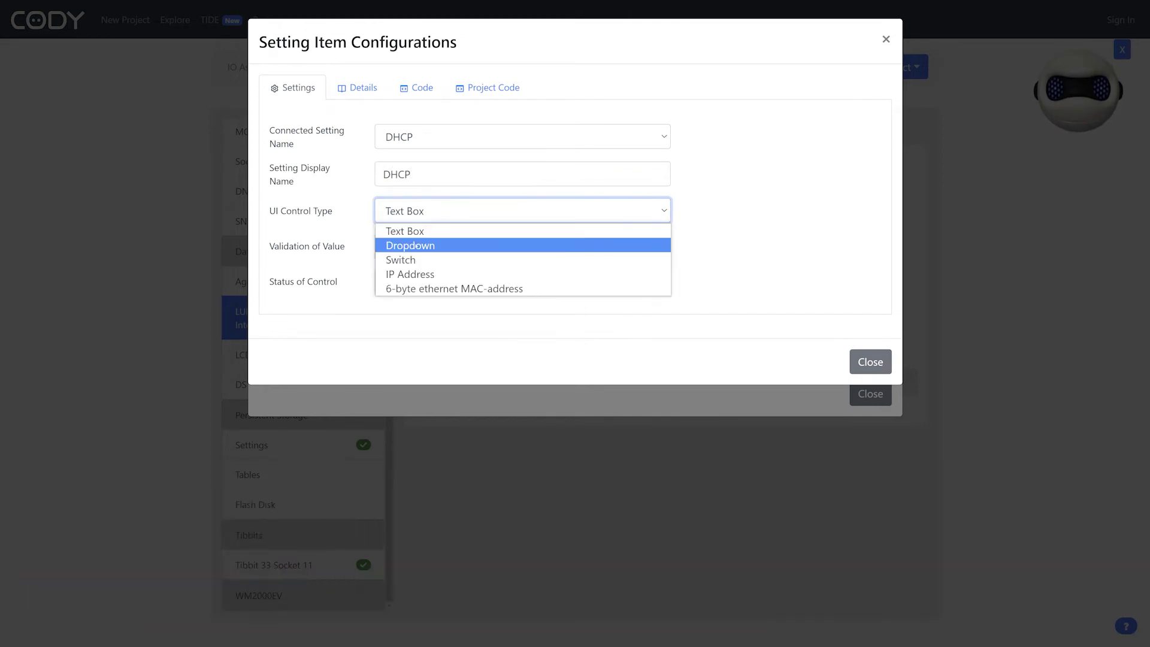
click(422, 246)
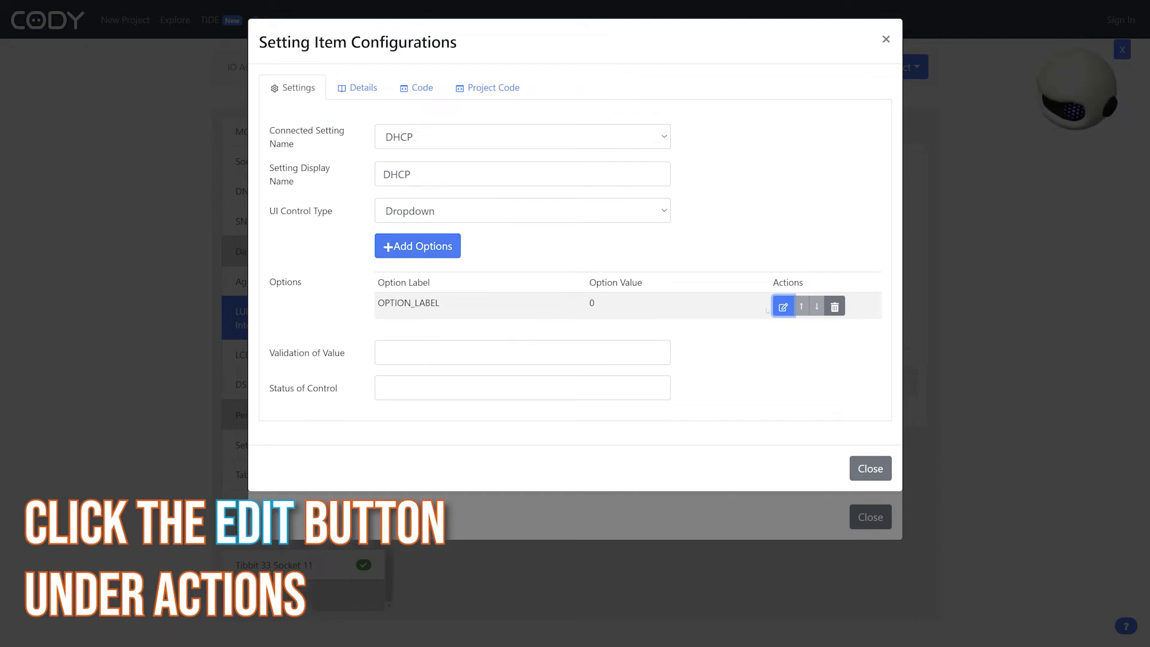
Label the DHCP dropdown's default option Disabled.
click(782, 307)
triple_click(521, 137)
text(Disabled)
key(Tab)
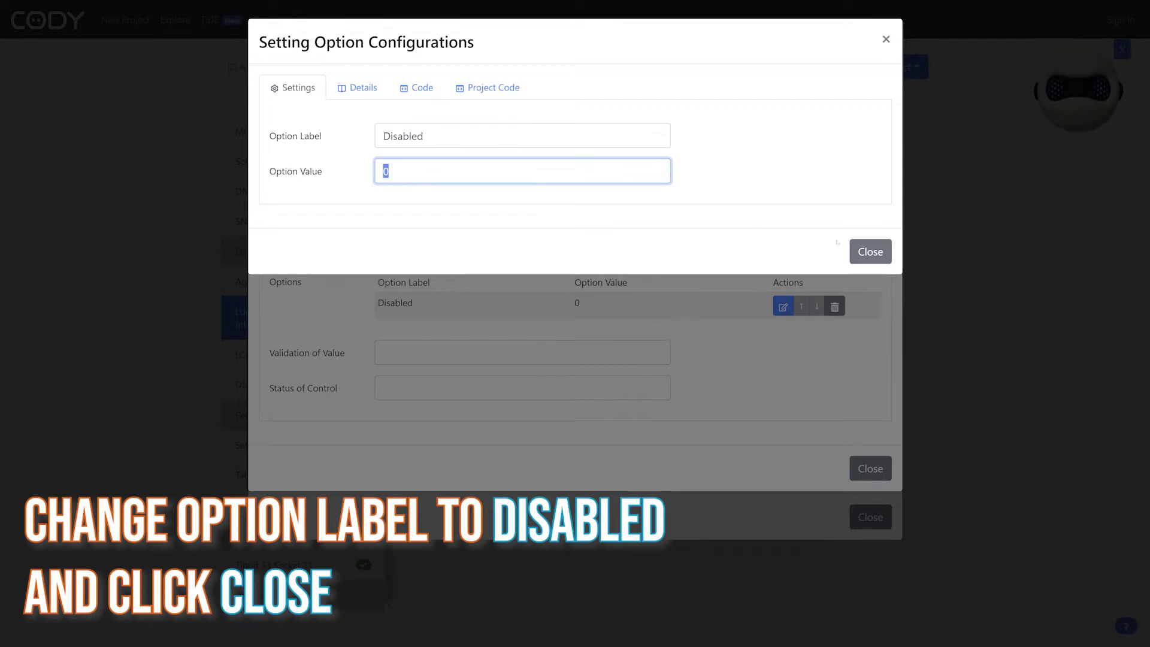
click(870, 252)
Add a DHCP dropdown option labelled Enabled with value 1, and close the setting item.
click(442, 249)
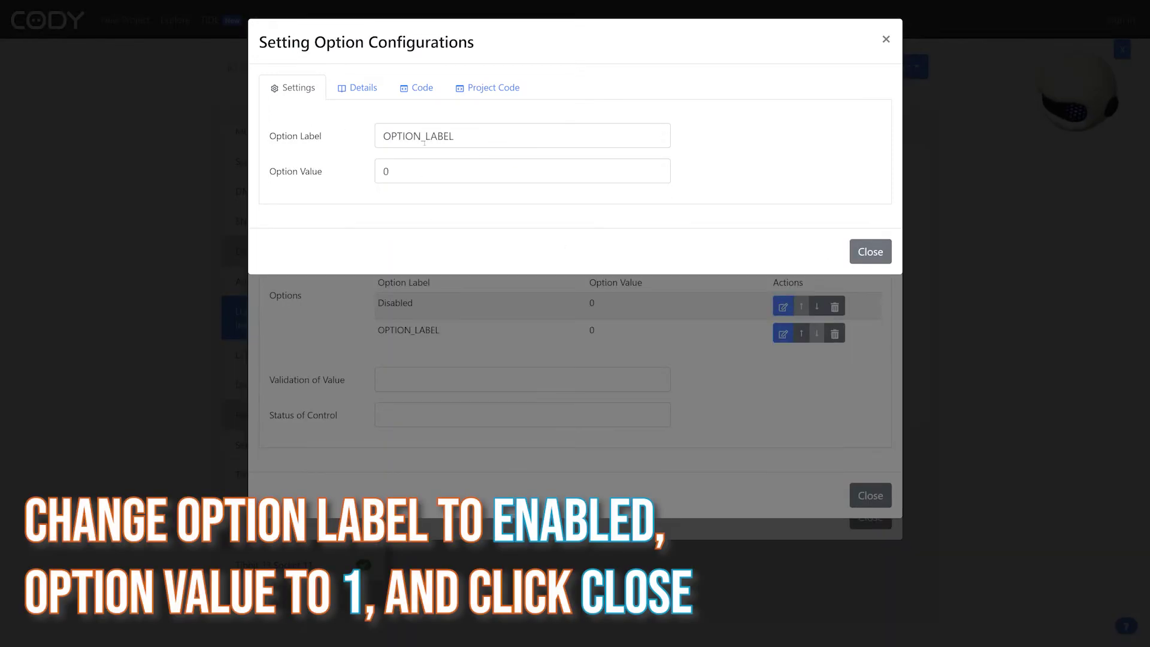
triple_click(424, 142)
text(Enabled)
key(Tab)
text(1)
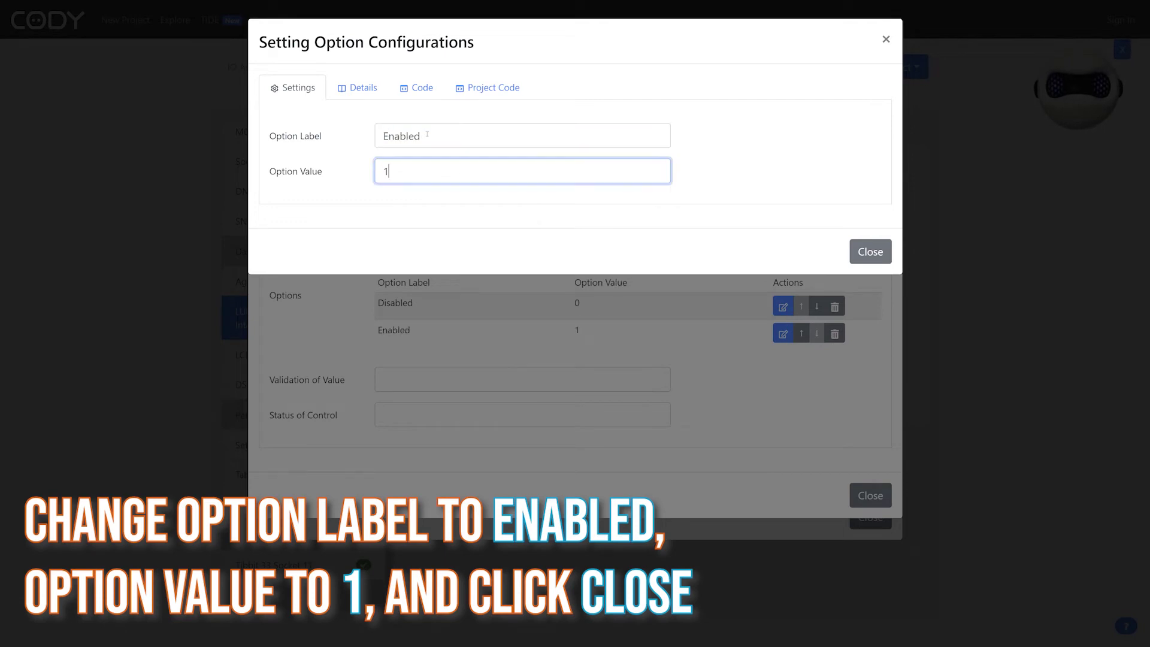
click(869, 251)
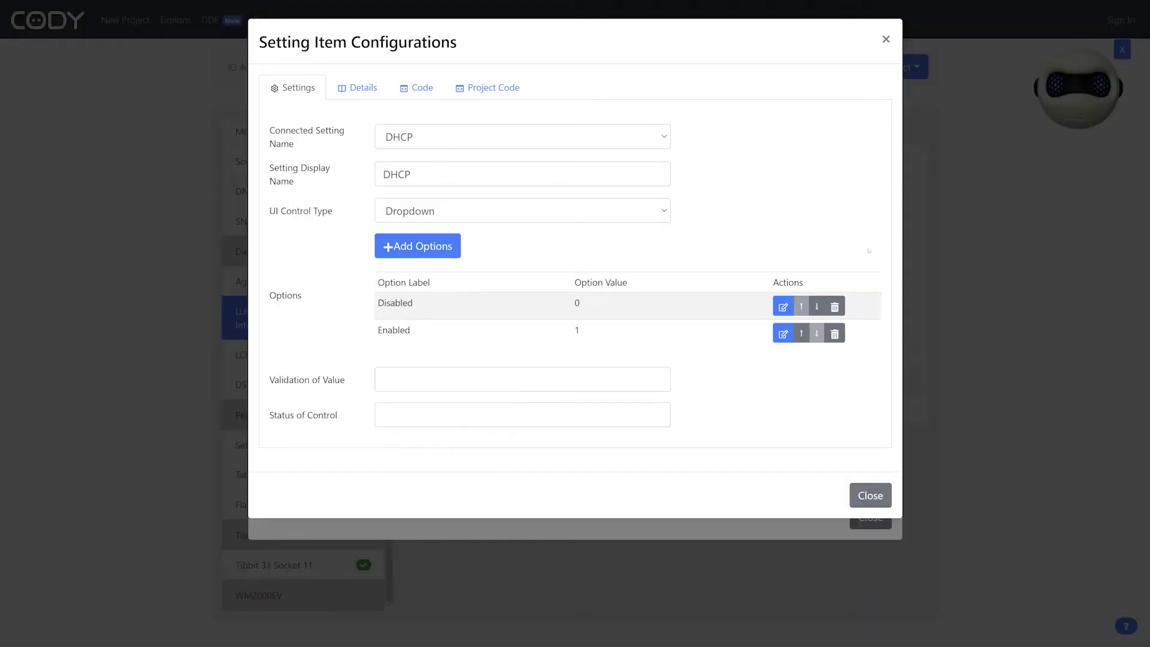
click(870, 495)
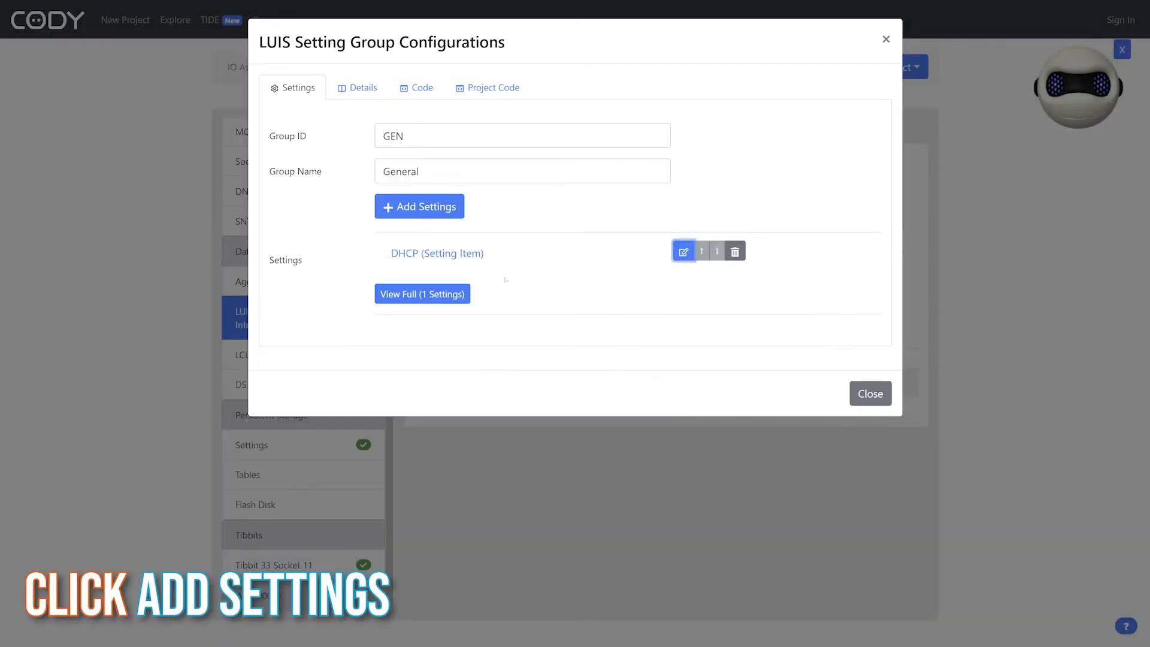
Add a setting item to the General group connected to Ethernet IP Address, named Ethernet IP Address, with UI control type IP Address.
click(440, 211)
click(424, 146)
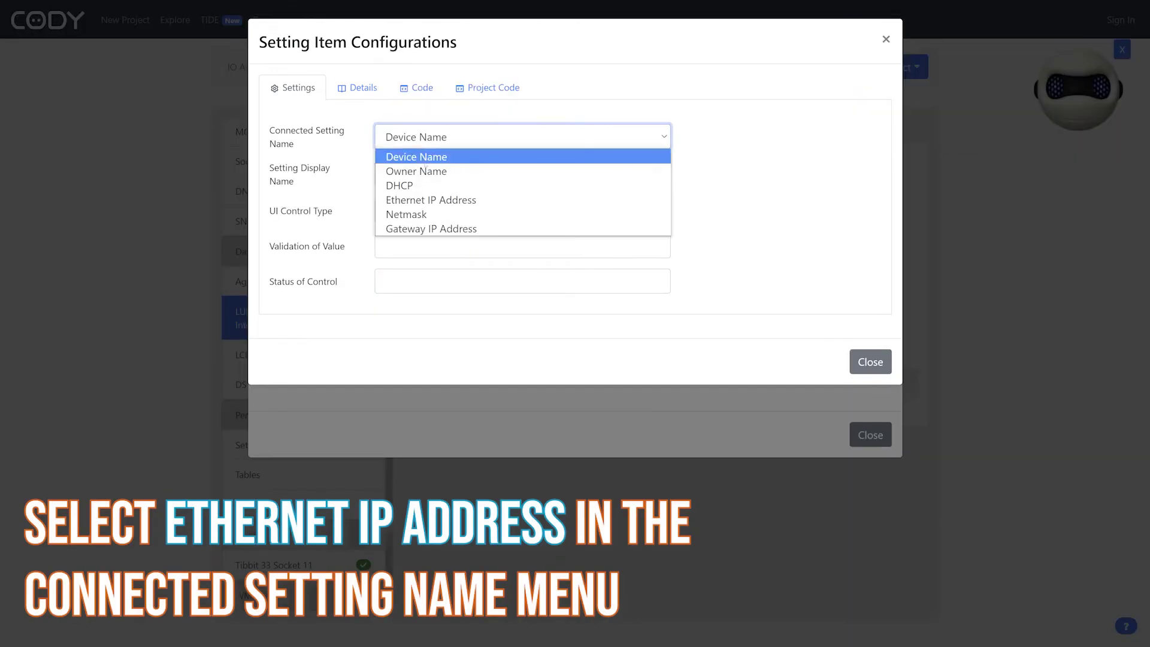
click(422, 198)
click(415, 179)
double_click(416, 180)
text(Ethernet IP Address)
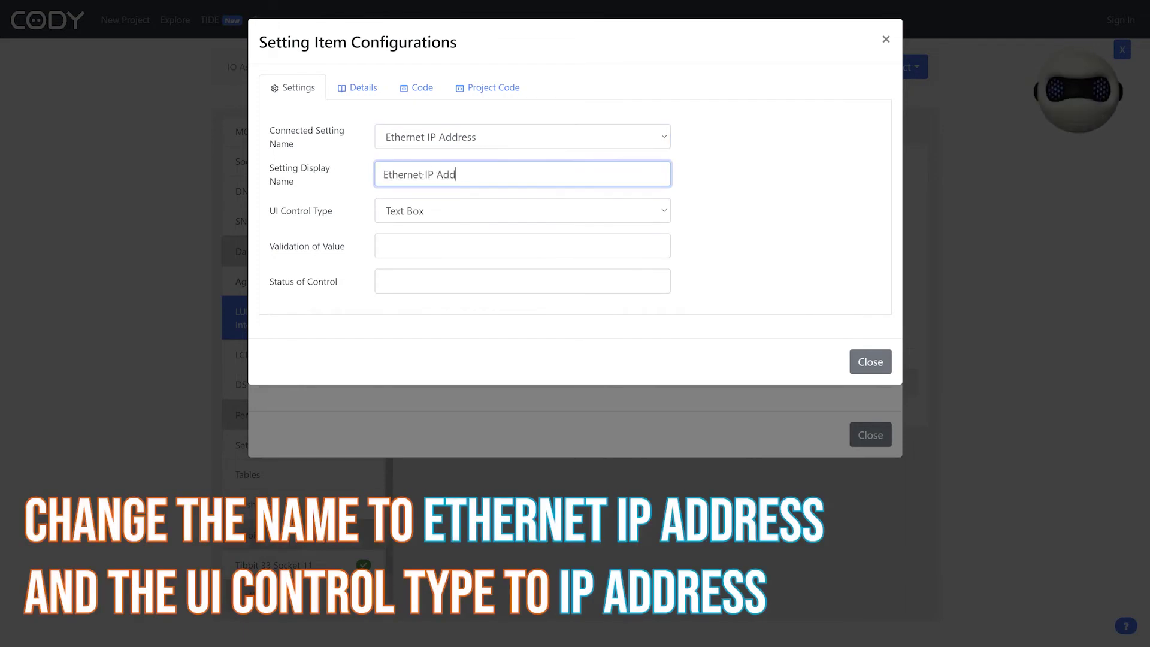
click(416, 211)
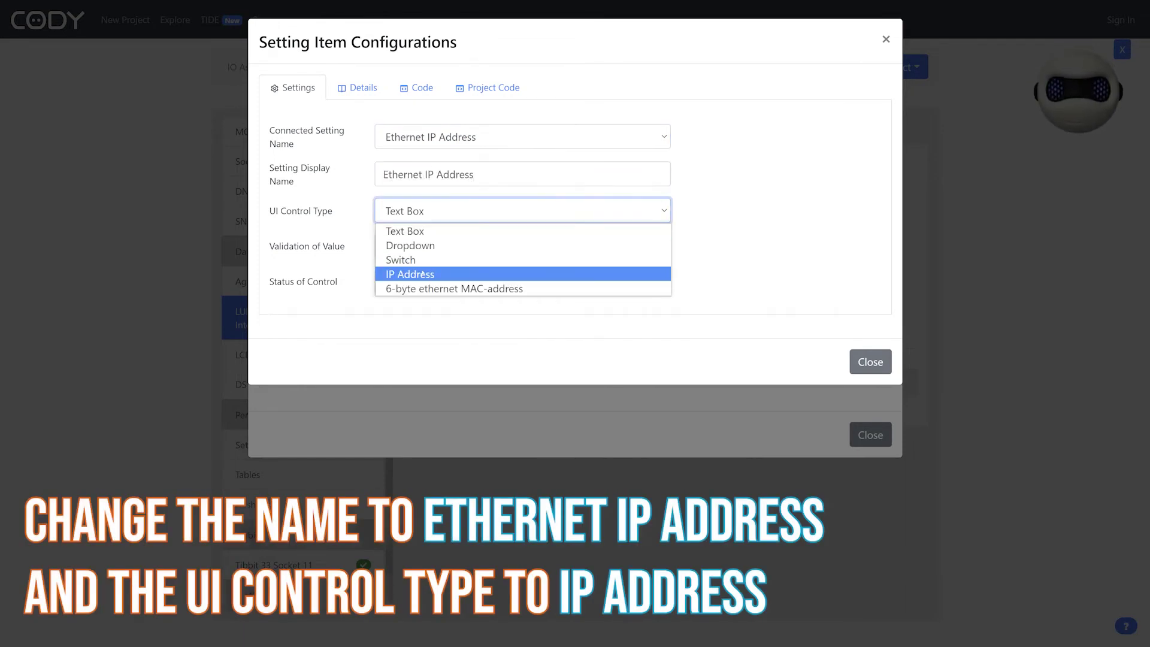
click(409, 274)
click(870, 356)
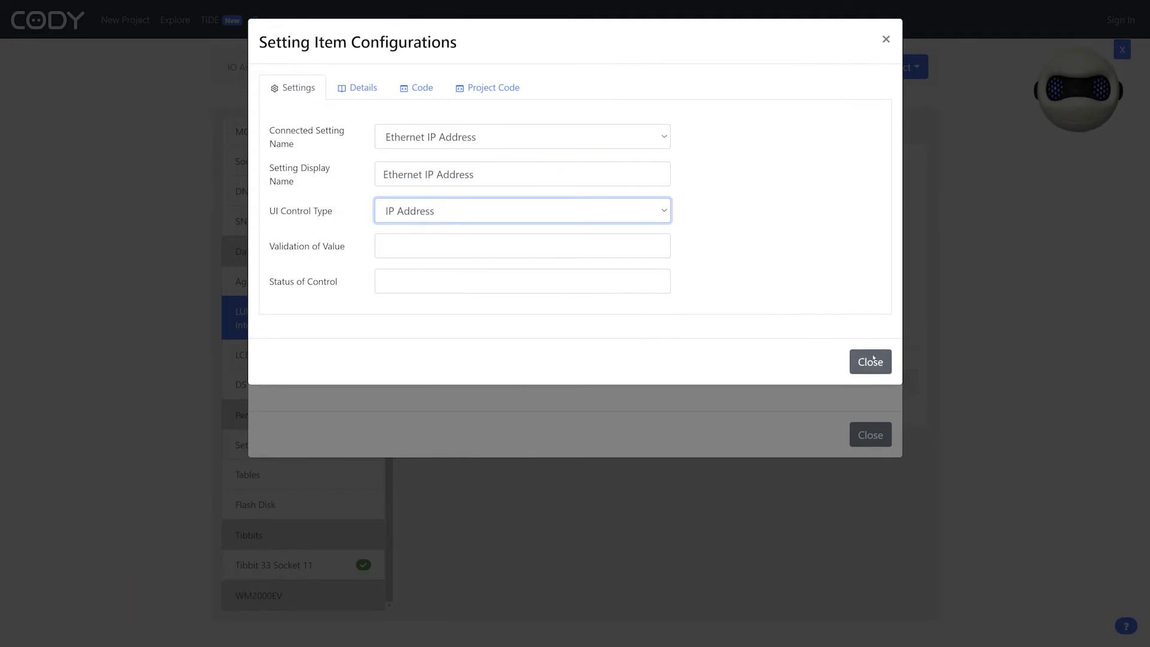
Add a setting item to the General group connected to Netmask, named Netmask, with UI control type IP Address.
click(422, 207)
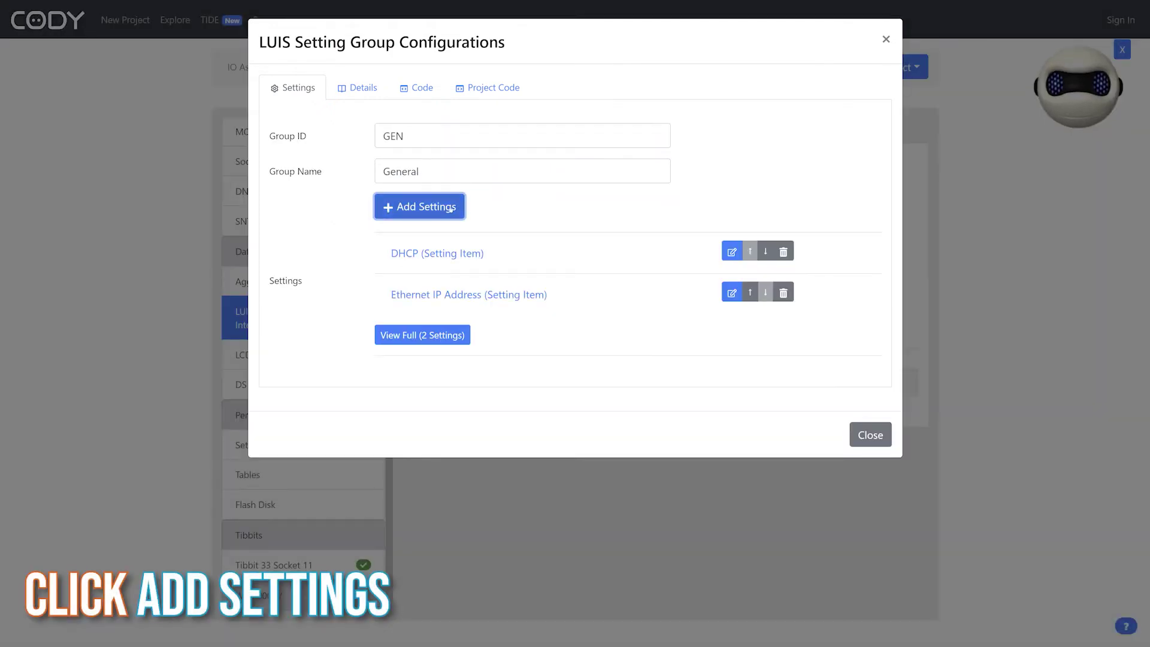
click(417, 138)
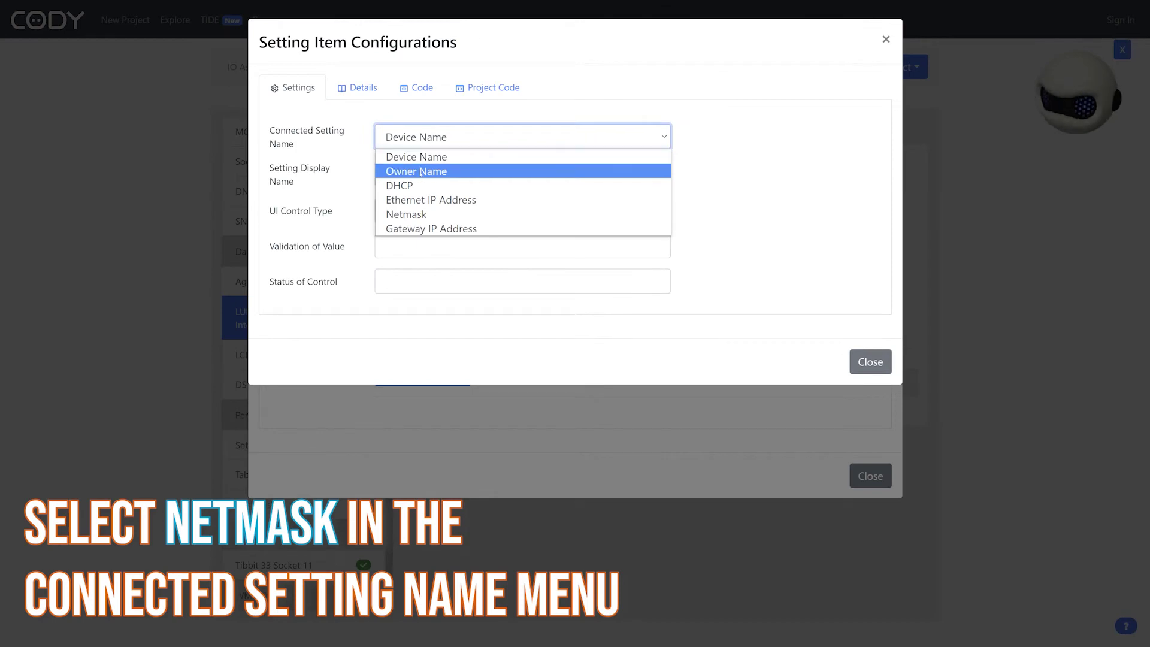
click(406, 214)
double_click(411, 174)
text(N)
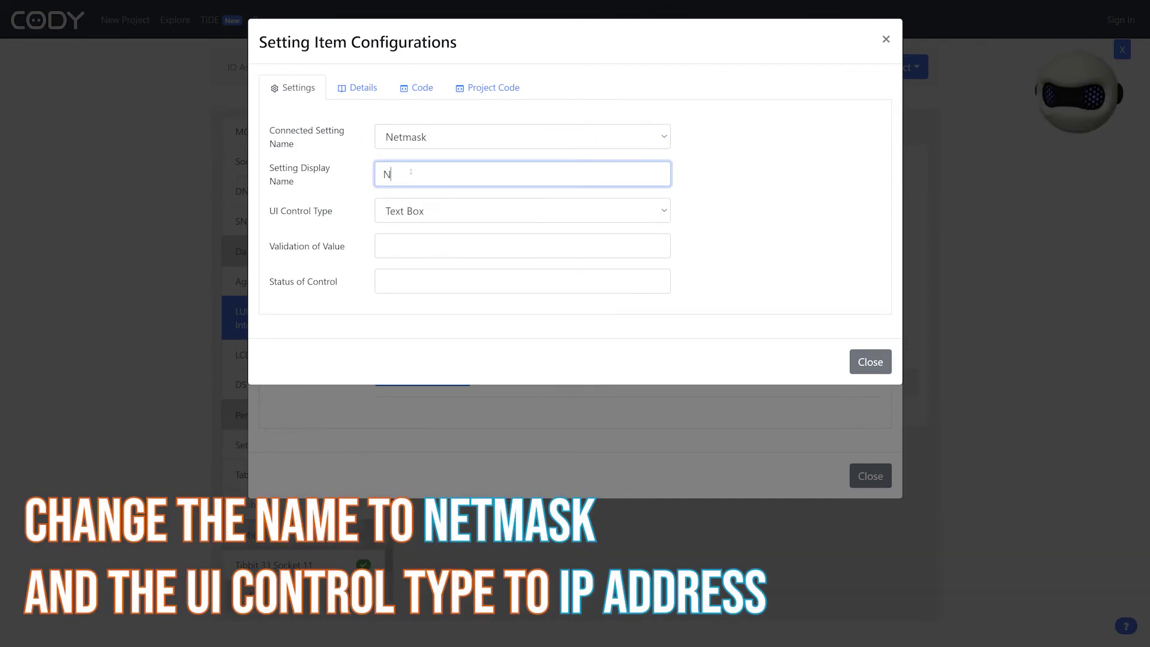
text(etmask)
click(413, 206)
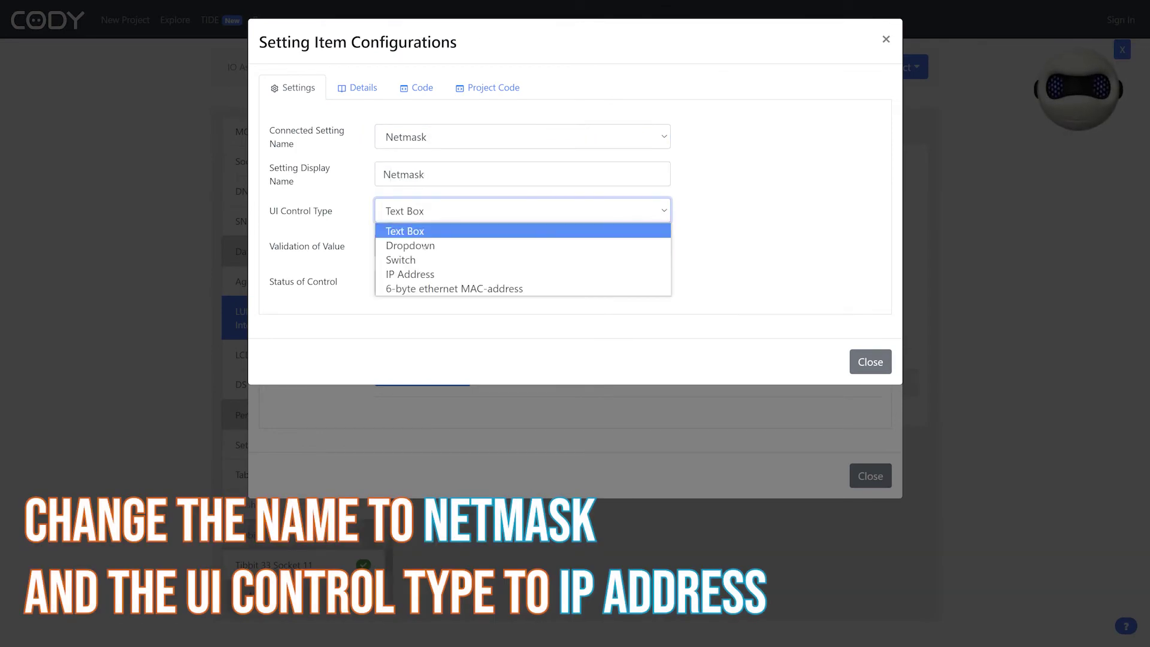
click(419, 267)
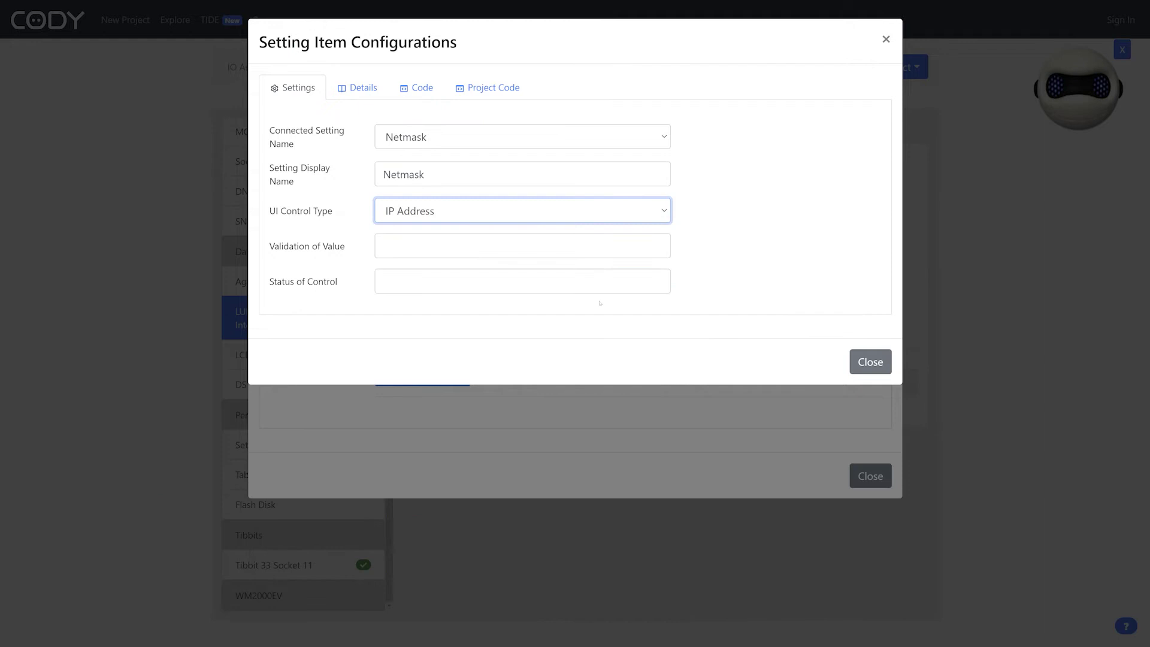
click(857, 360)
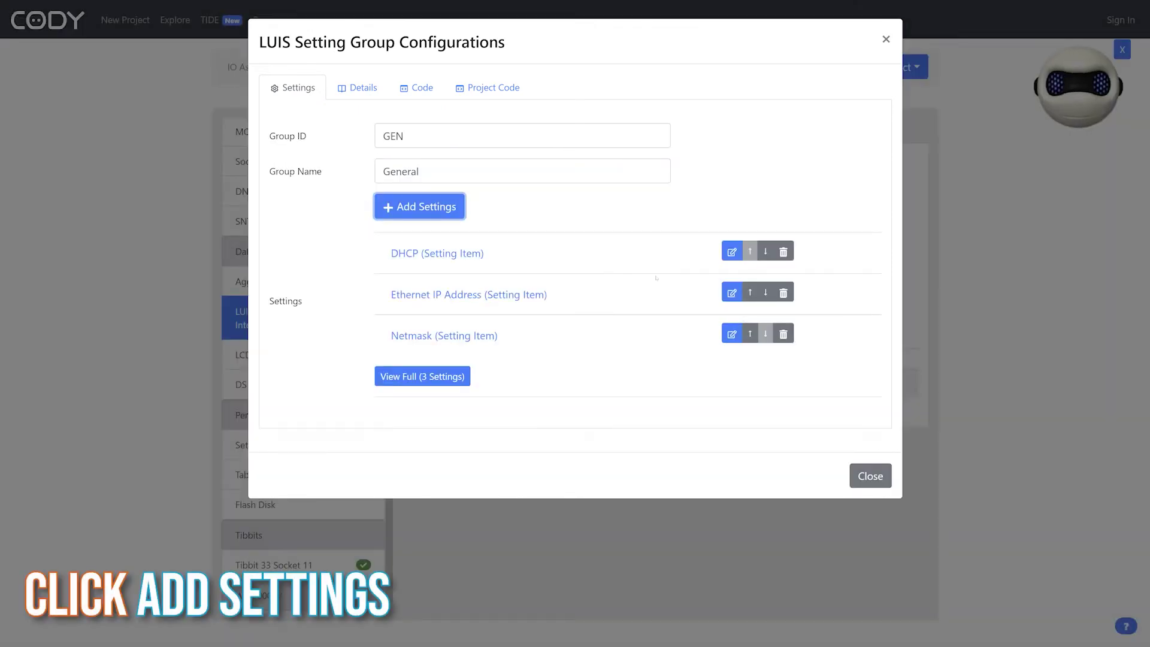
Add a setting item connected to Gateway IP Address, named Gateway IP Address, with UI control type IP Address, and close the group configuration.
click(459, 210)
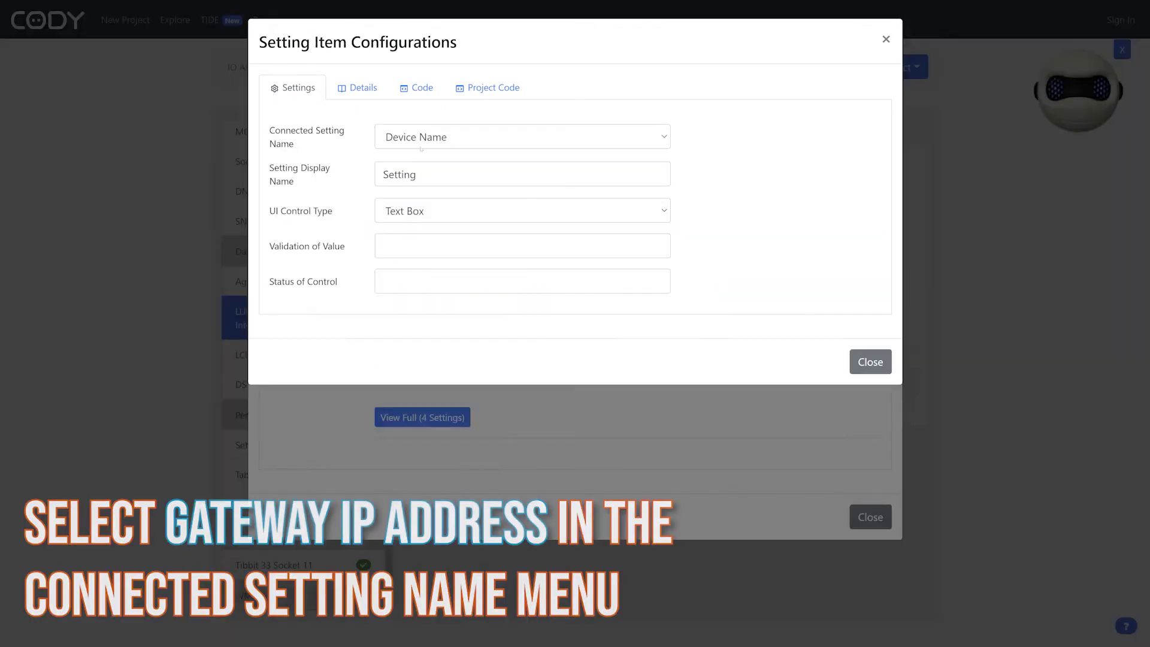
click(421, 137)
click(426, 228)
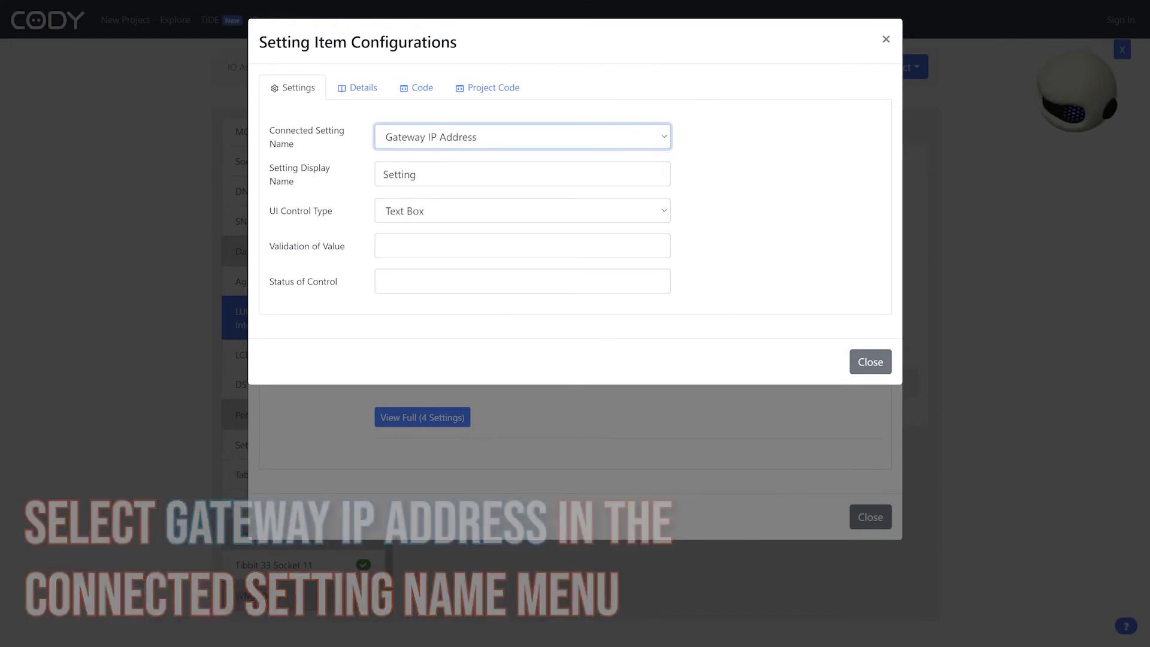
double_click(399, 174)
text(Gateway)
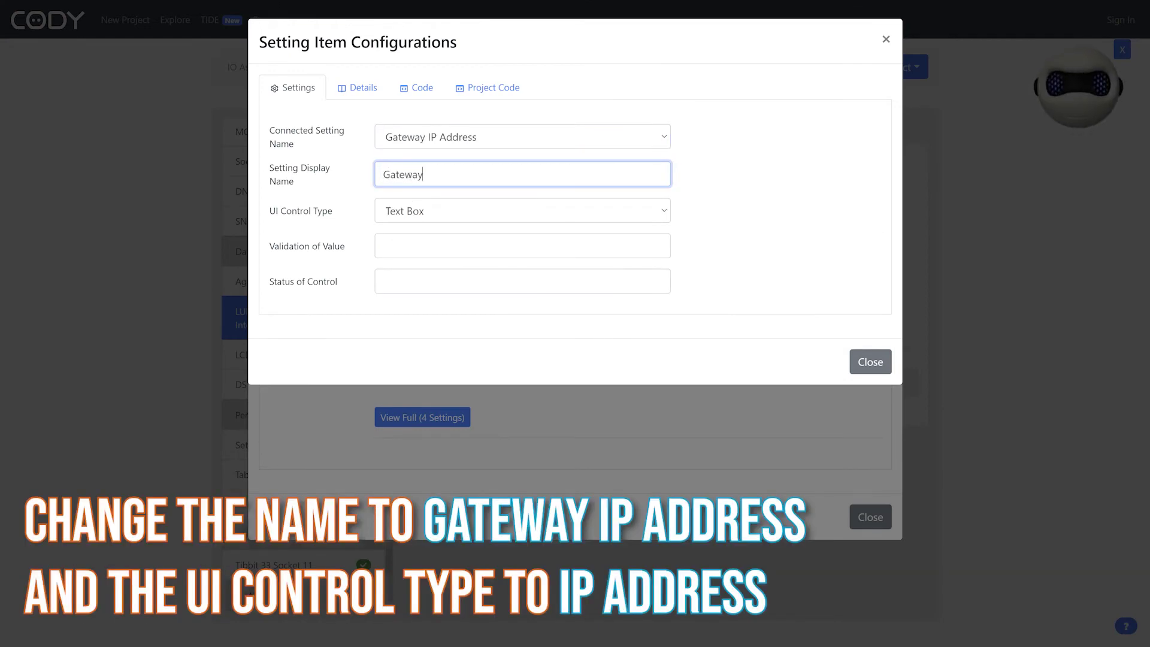
text( IP Addres)
click(412, 211)
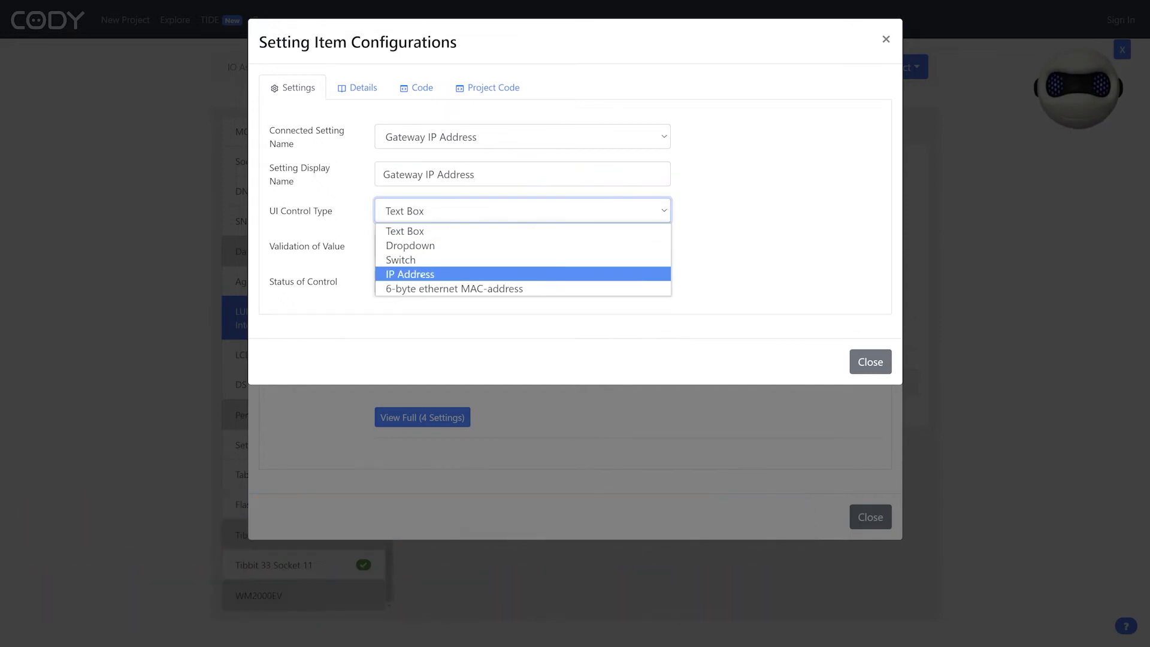
click(407, 272)
click(867, 364)
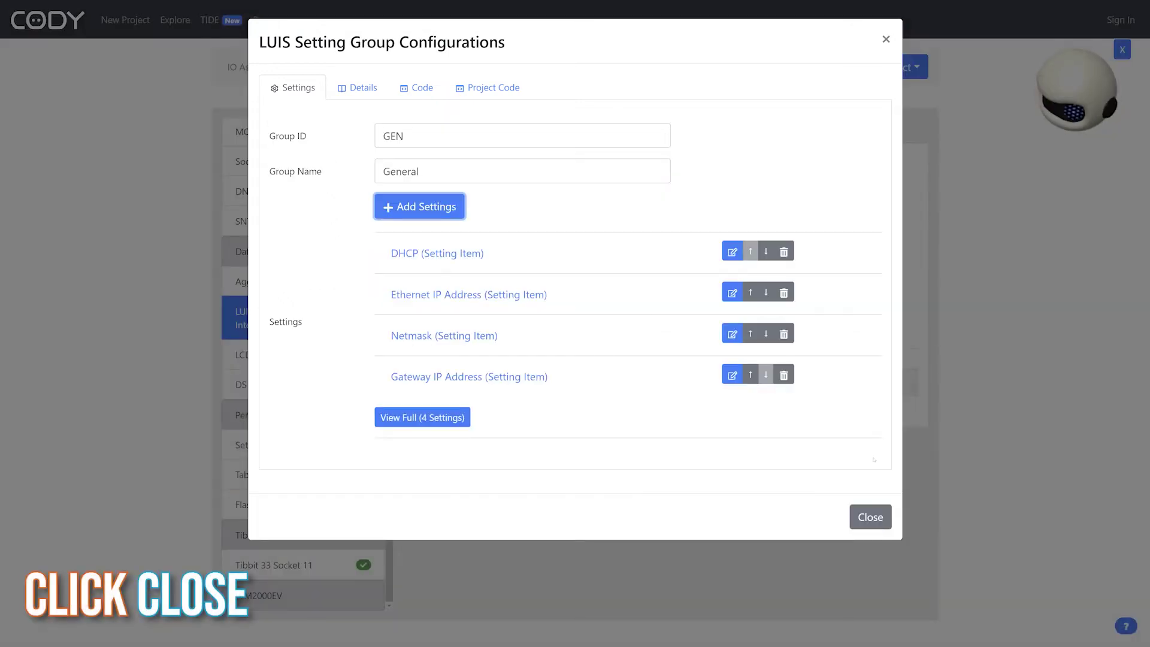
click(871, 517)
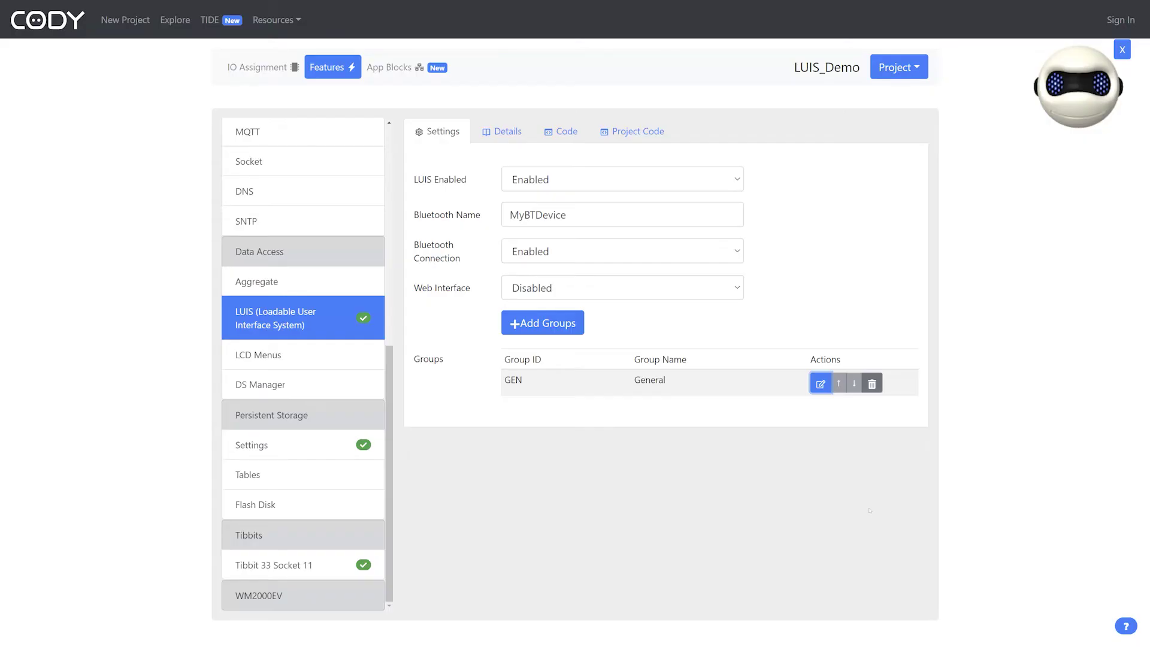
Export the LUIS_Demo project from CODY for use in TIDE.
click(892, 76)
click(890, 97)
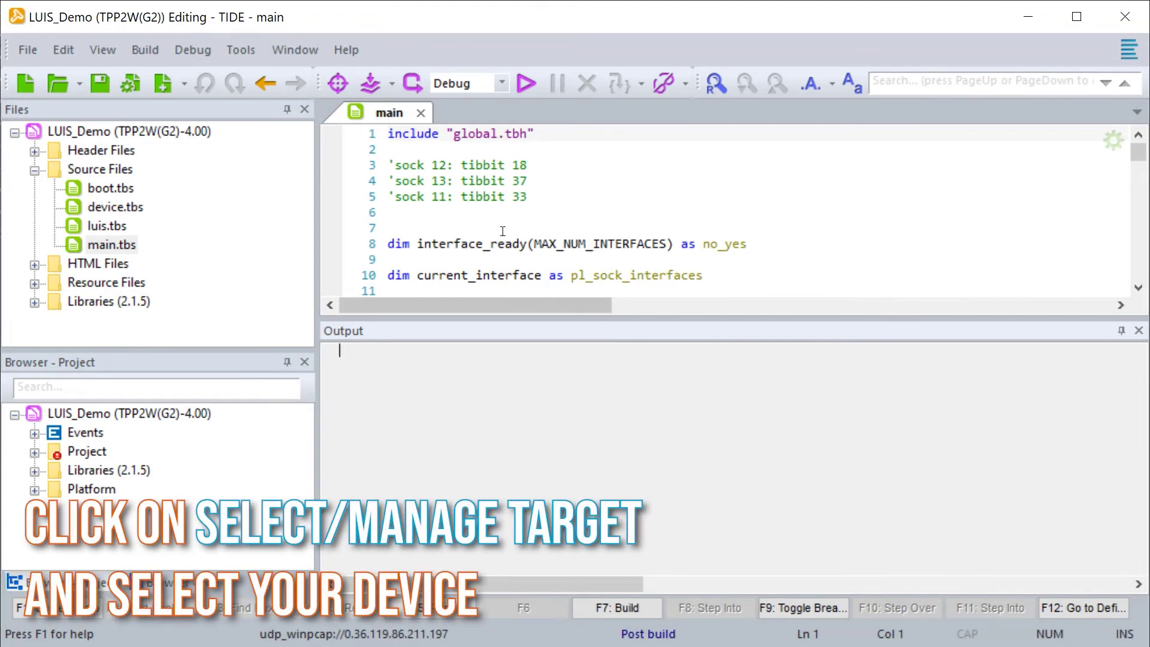
In TIDE, select the TPP2W(G2) device at 1.0.0.1 as the target and run LUIS_Demo in Debug mode, continuing execution after the pause.
click(337, 84)
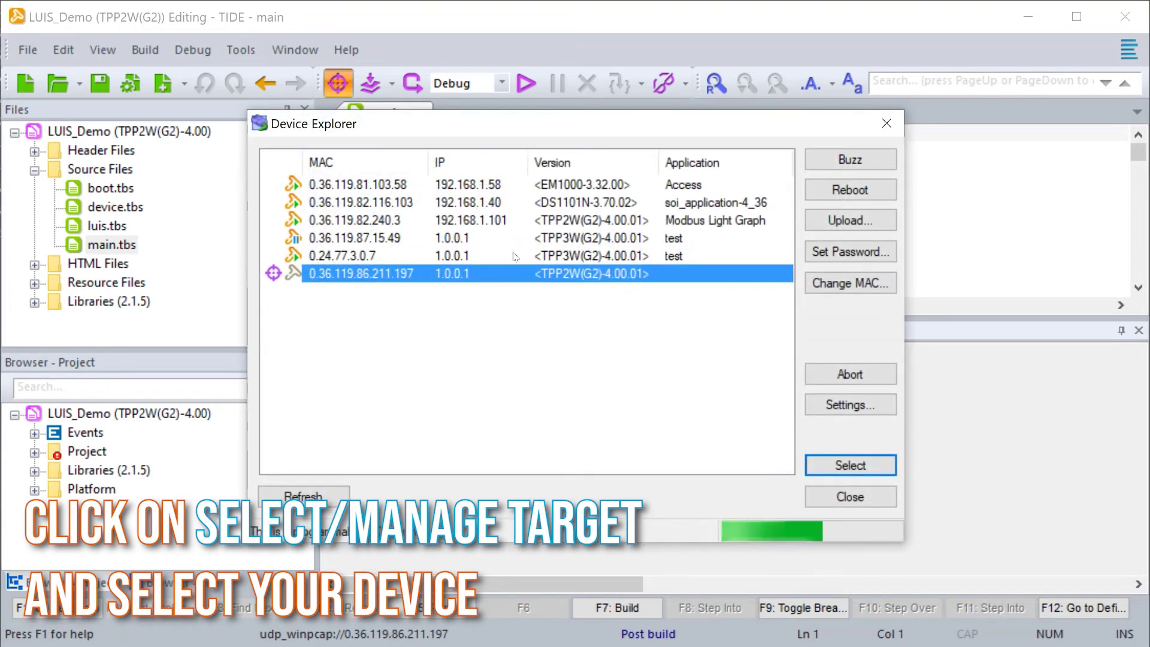
double_click(537, 279)
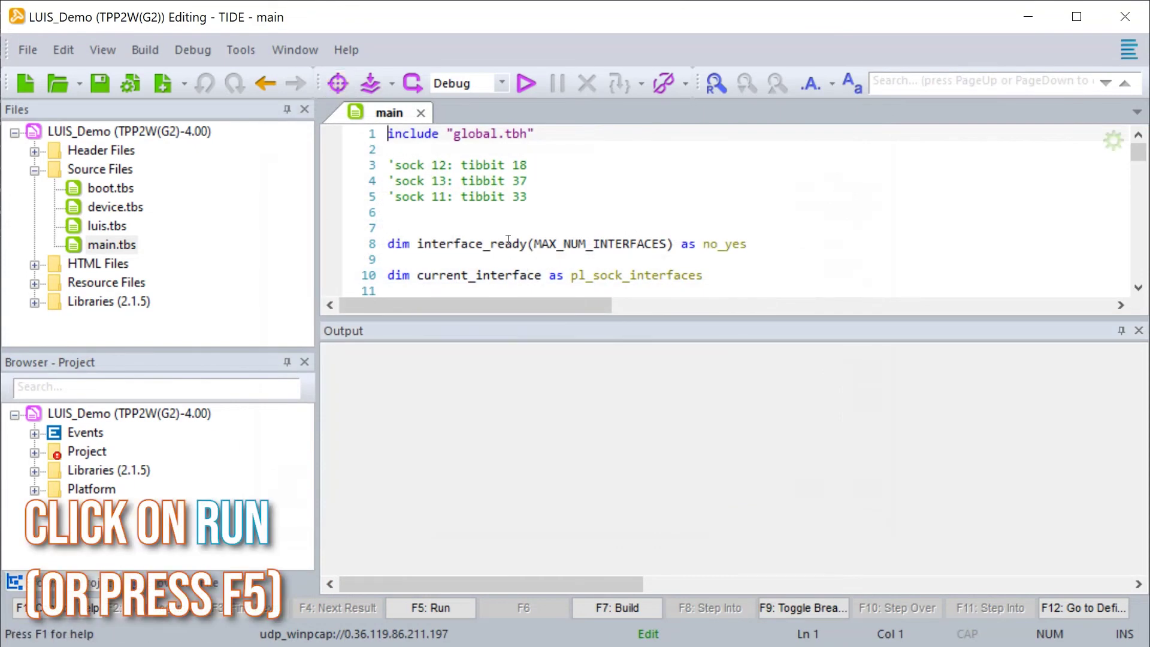
click(522, 90)
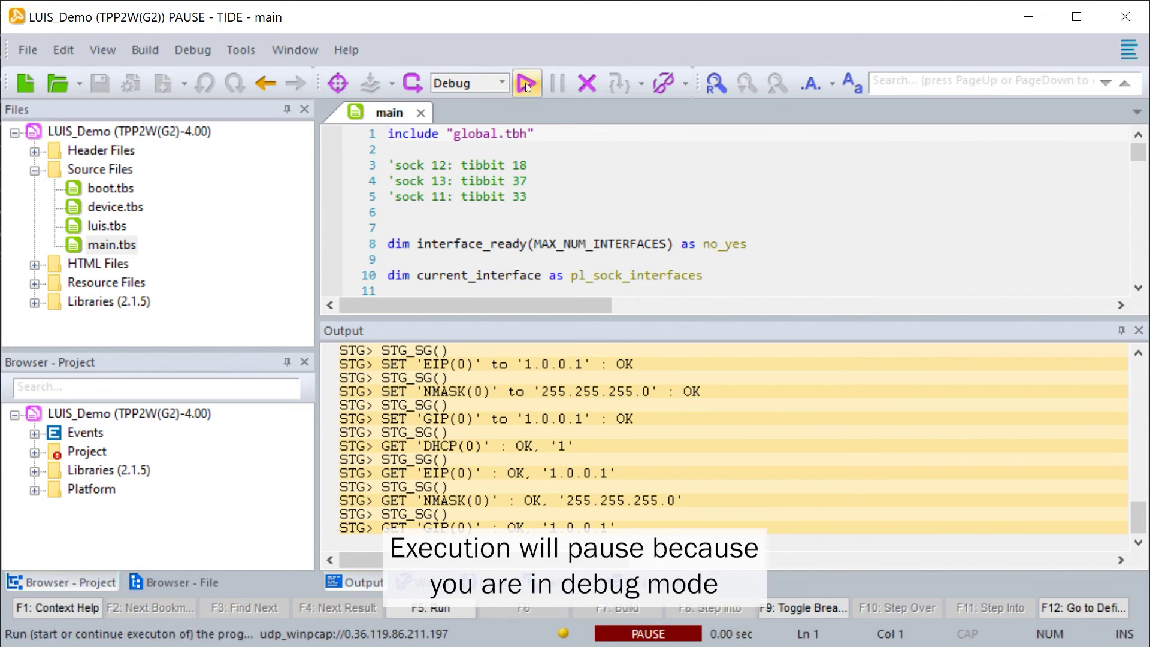
click(526, 85)
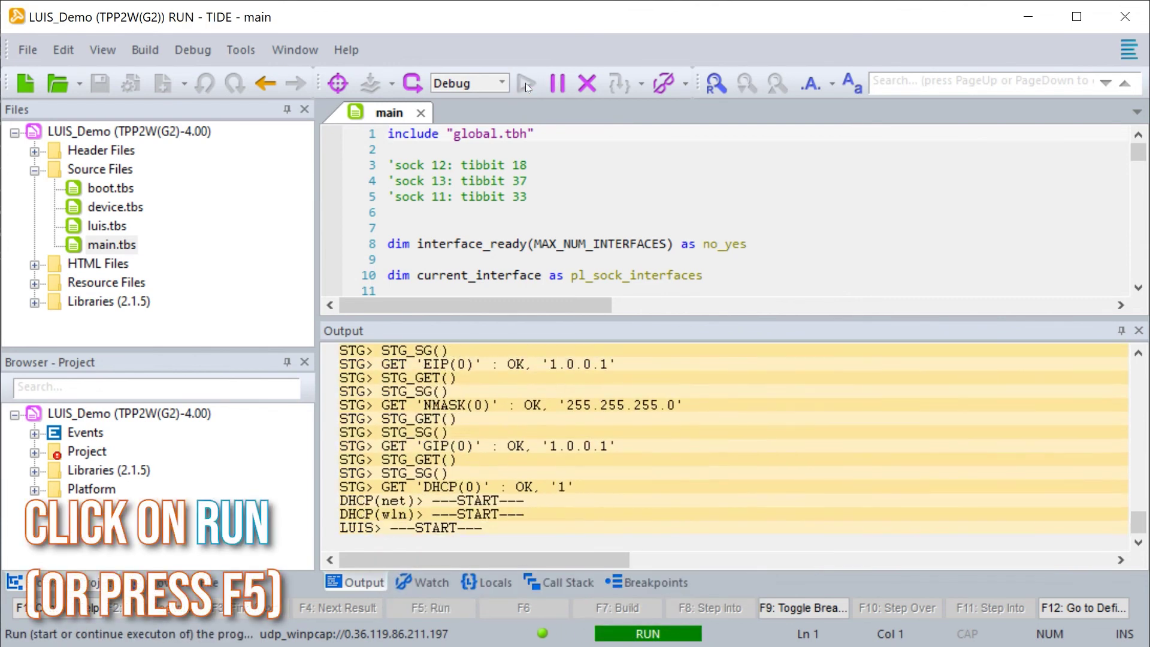